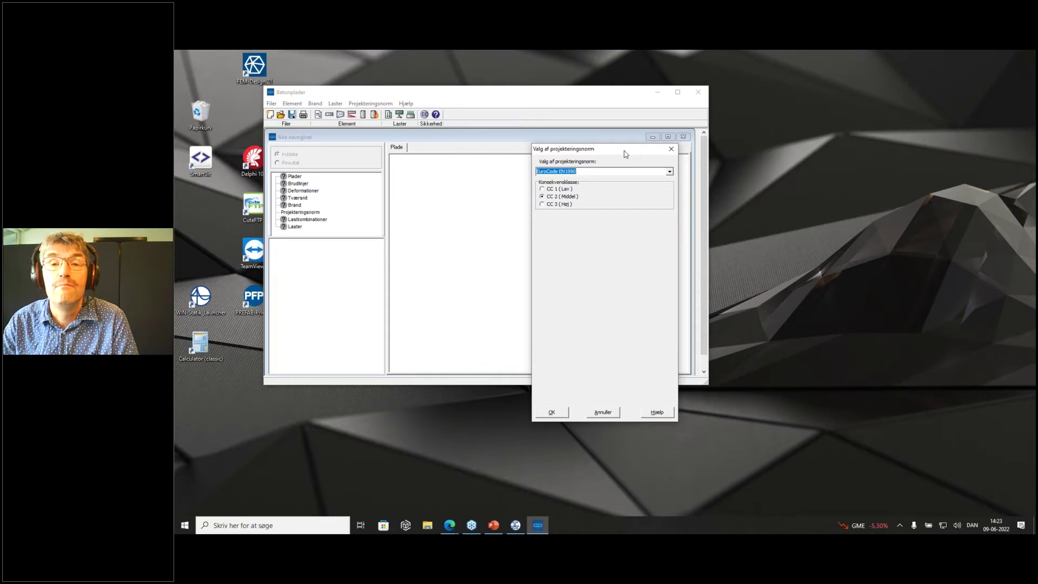
# - Compare the variant with user-defined partial coefficients, and confirm EuroCode EN1990 as the design code with consequence class CC 2
pyautogui.click(670, 171)
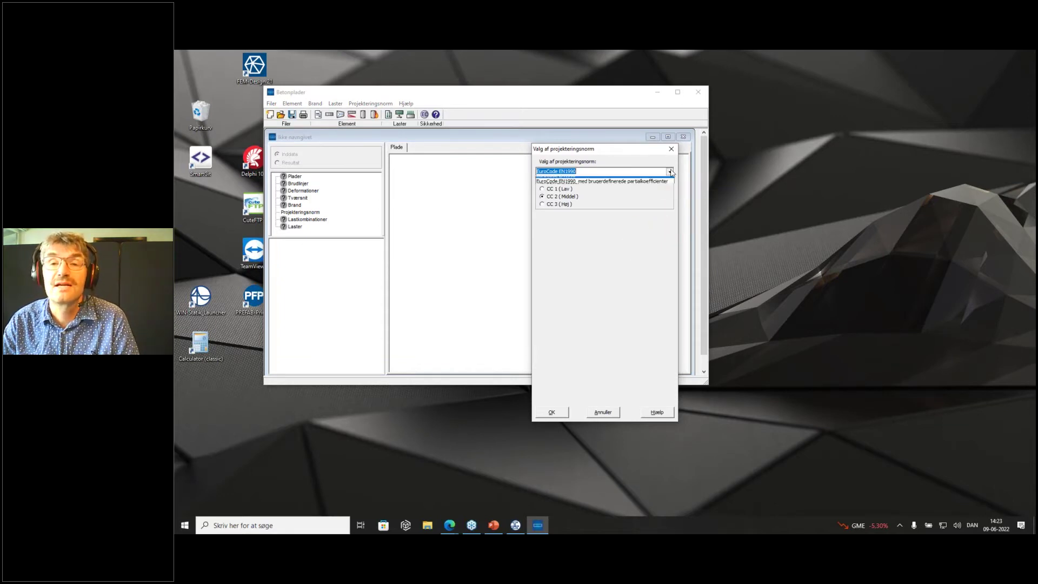
pyautogui.click(661, 179)
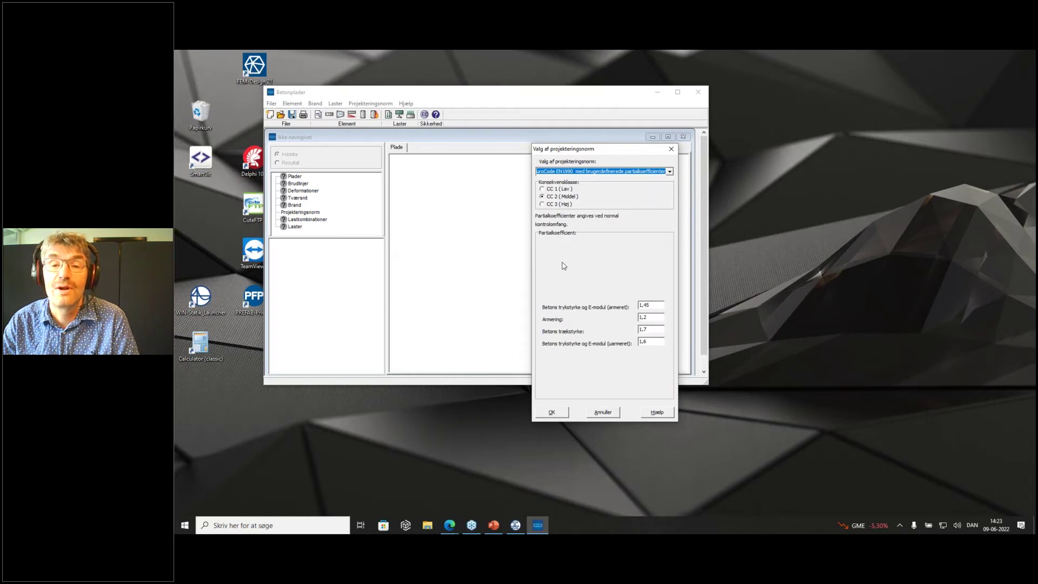
pyautogui.click(670, 172)
pyautogui.click(595, 179)
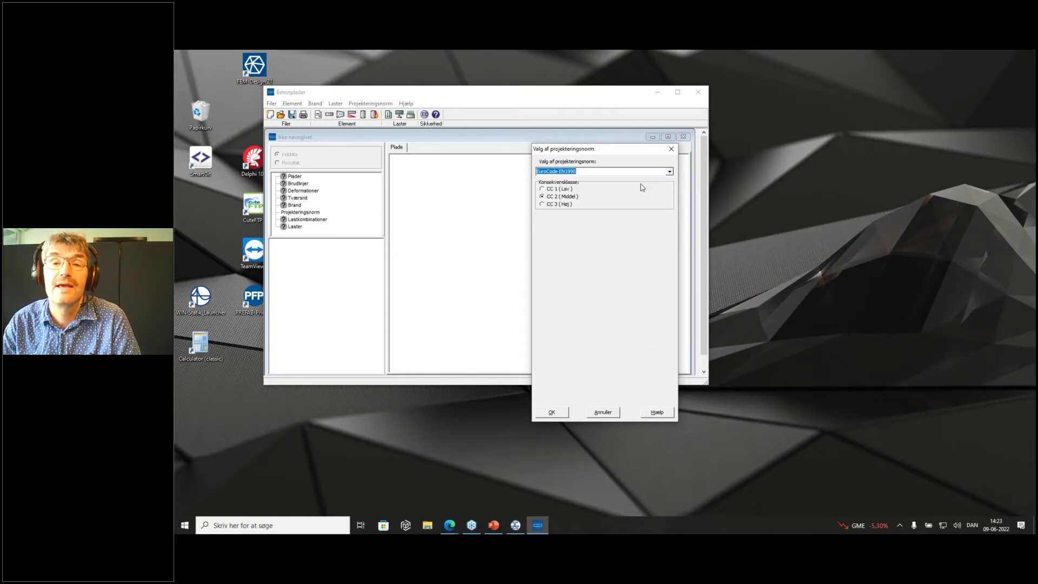
pyautogui.click(551, 412)
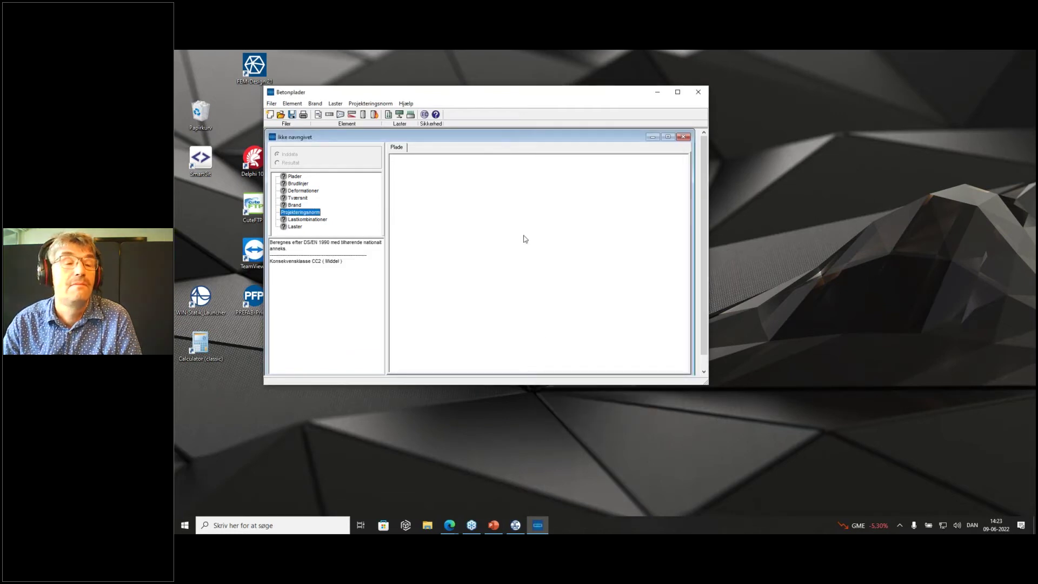
# - View the company and case information form (SagsData) and close it without entering anything
pyautogui.click(292, 103)
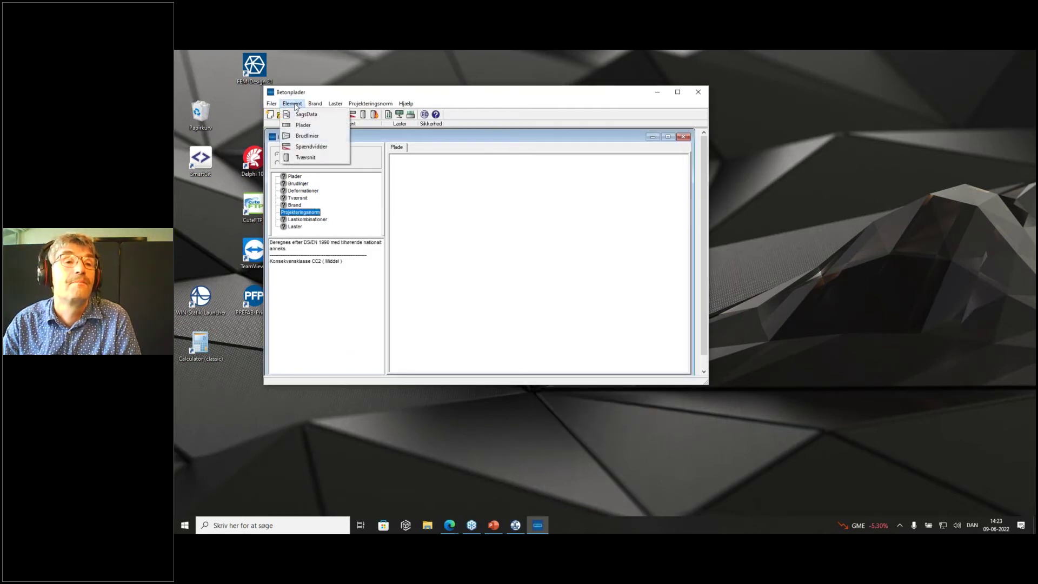
pyautogui.click(305, 114)
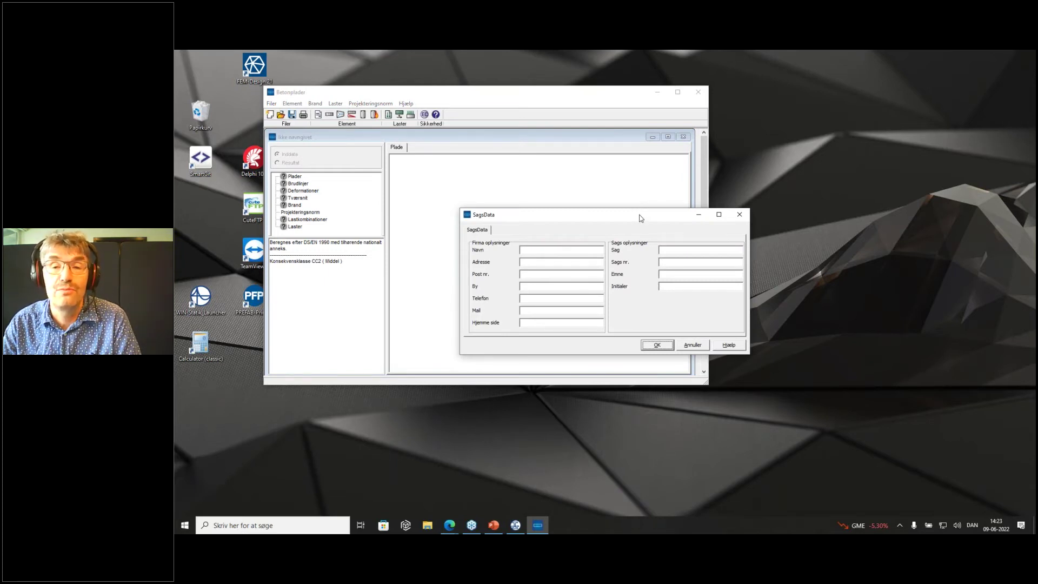
pyautogui.click(694, 345)
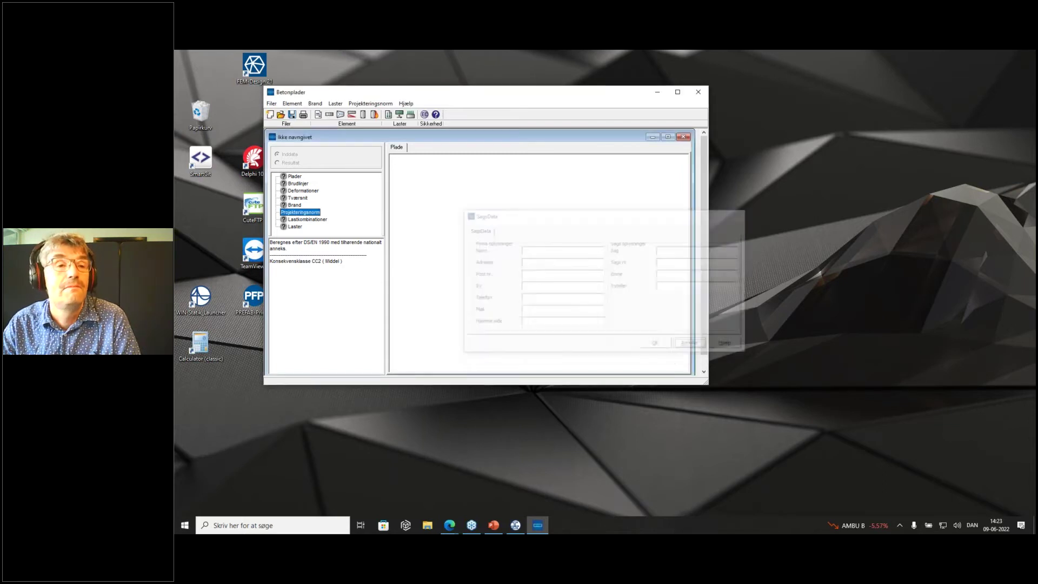
# - Create a new cross-section and give it the ID Plade, leaving the 1.2 material coefficient factor off
pyautogui.click(292, 103)
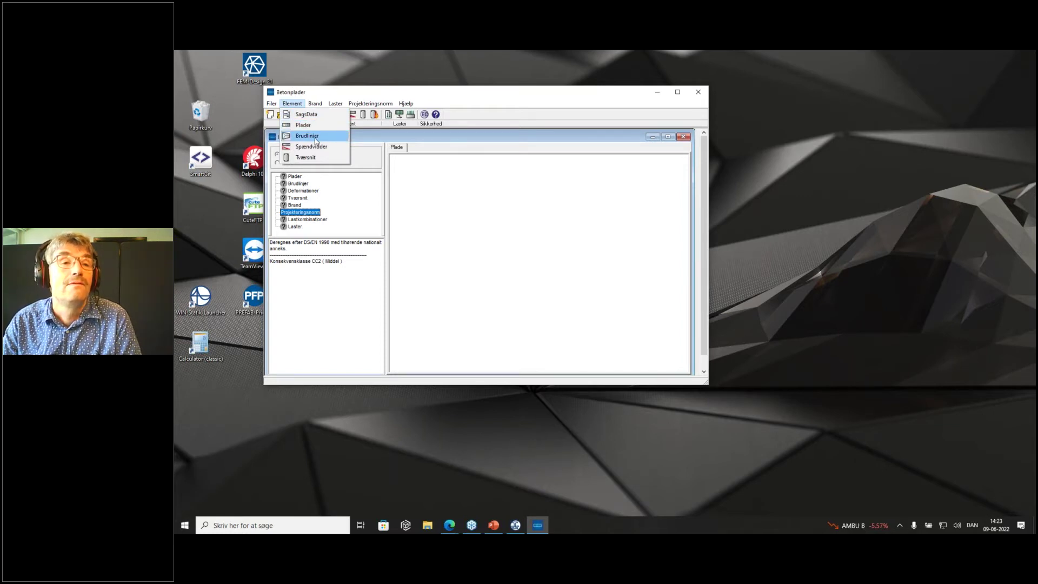
pyautogui.click(319, 158)
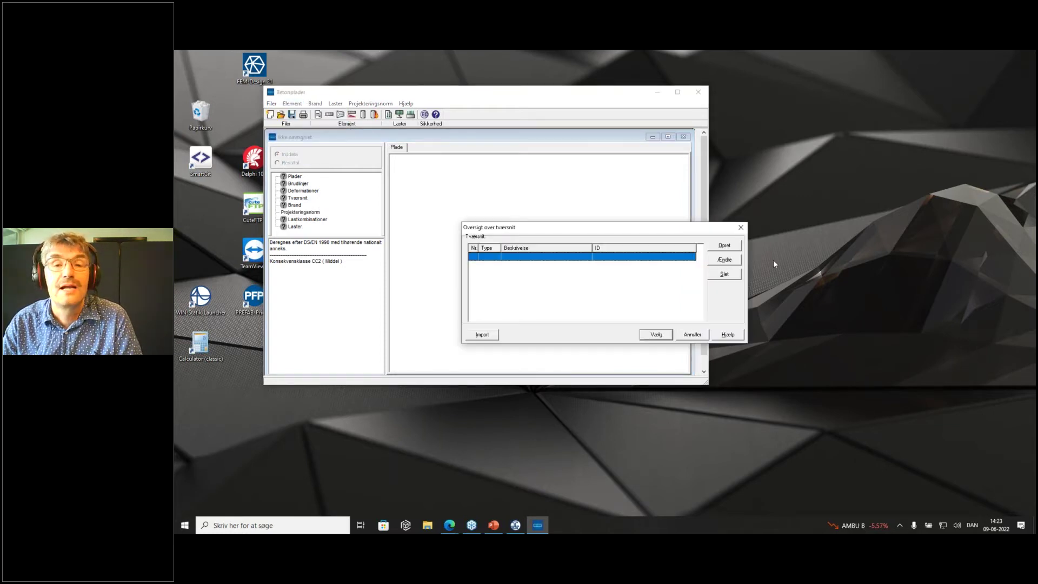
pyautogui.click(724, 246)
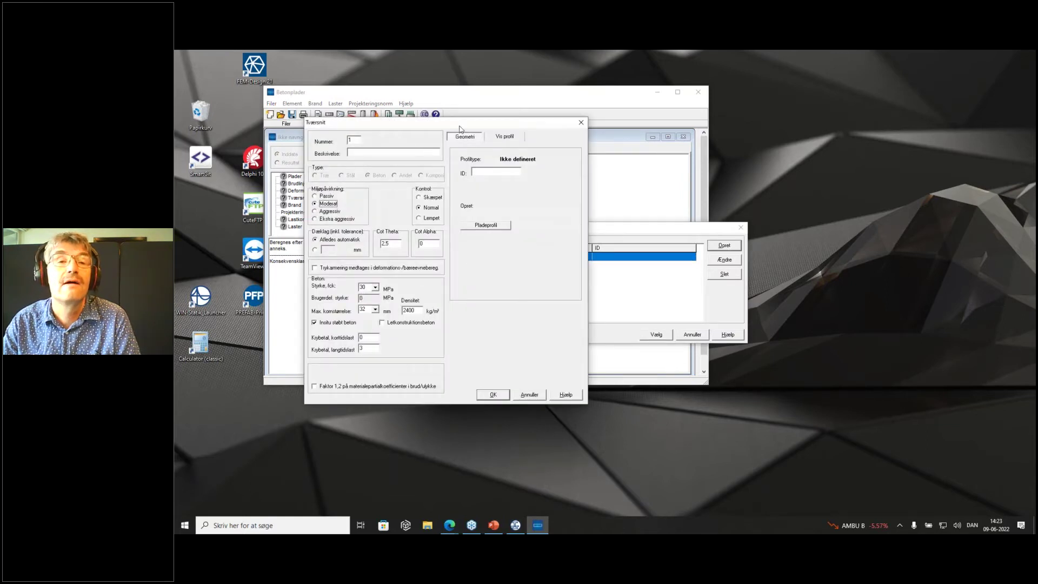
pyautogui.moveTo(448, 123); pyautogui.dragTo(498, 139)
pyautogui.click(540, 186)
pyautogui.write('Plade')
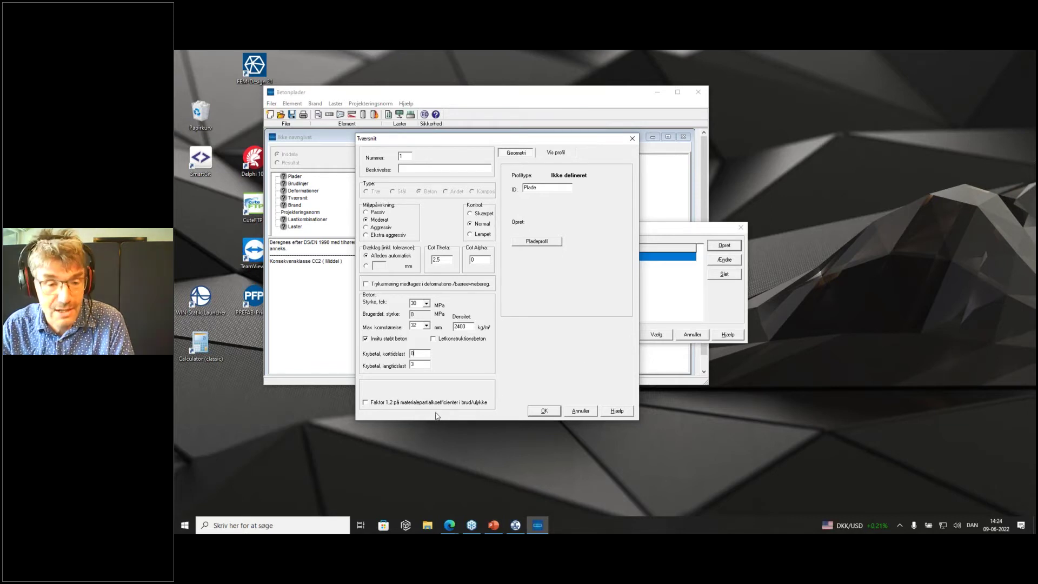
pyautogui.click(366, 403)
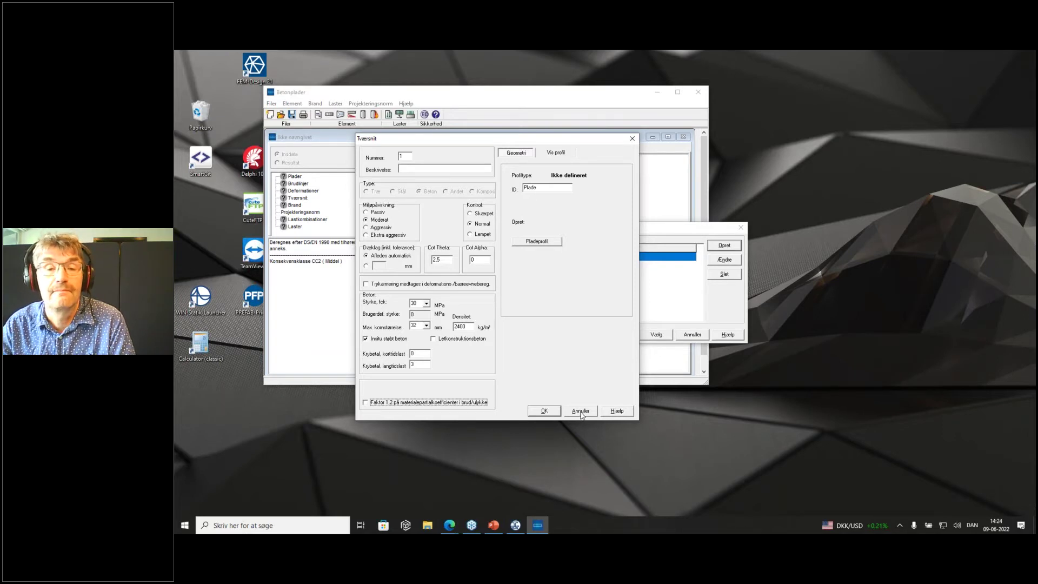
# - Define the cross-section as a slab profile 200 mm thick with two layers of reinforcement
pyautogui.click(530, 241)
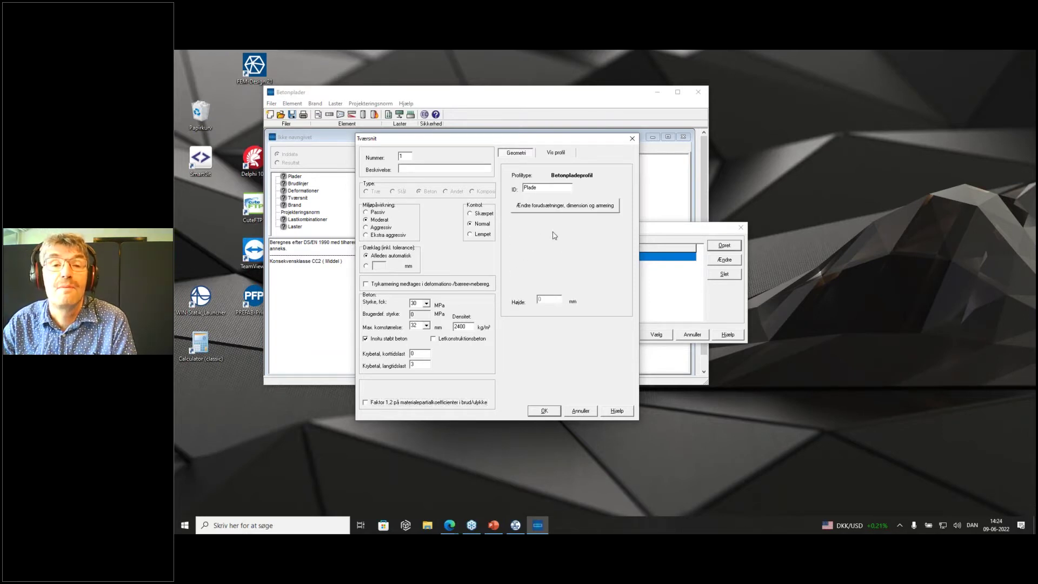
pyautogui.click(547, 210)
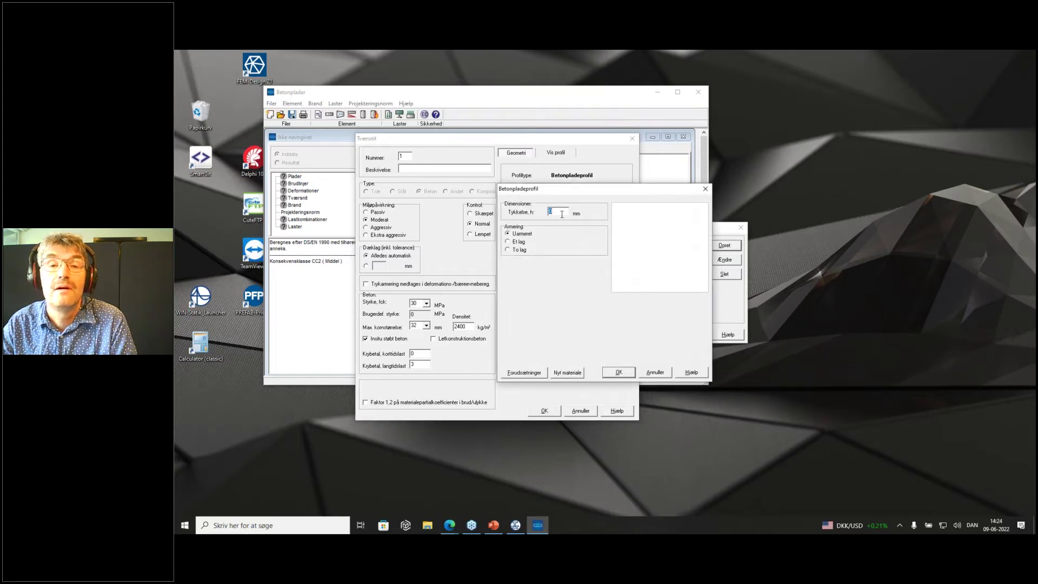
pyautogui.write('200')
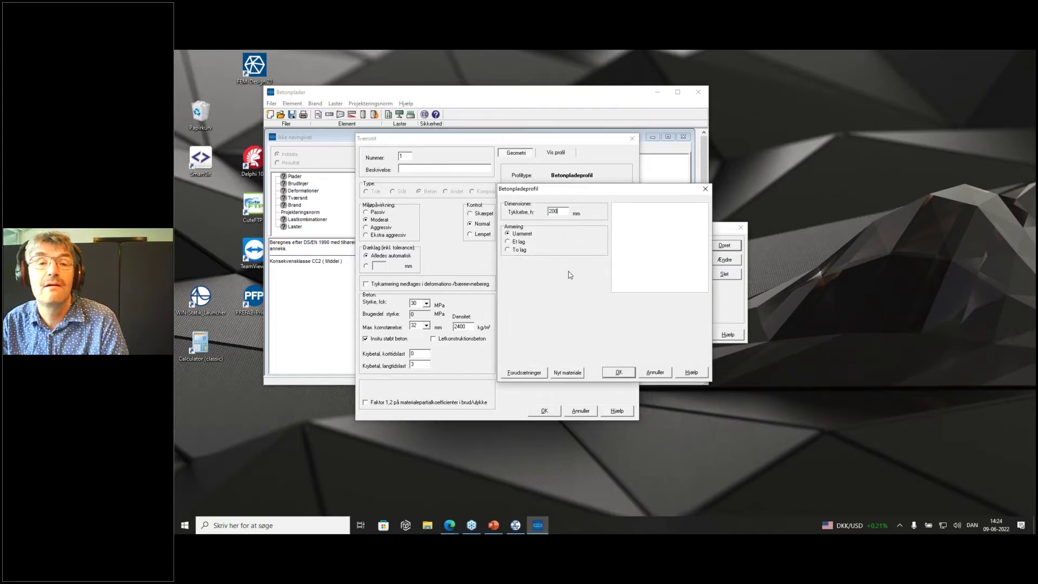
pyautogui.click(516, 250)
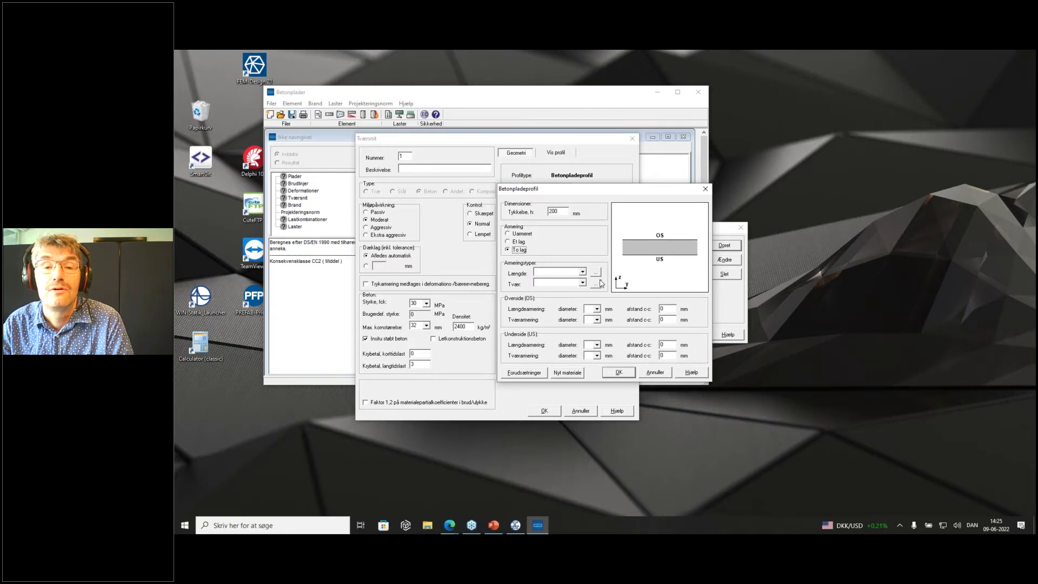
# - Set both the longitudinal and transverse reinforcement types to Y - 550/B/Y
pyautogui.click(583, 274)
pyautogui.click(582, 279)
pyautogui.click(582, 283)
pyautogui.click(578, 290)
# - Set the bar diameters to 10 mm in the slab's upper side and 12 mm in the underside, in both directions
pyautogui.click(597, 308)
pyautogui.click(590, 328)
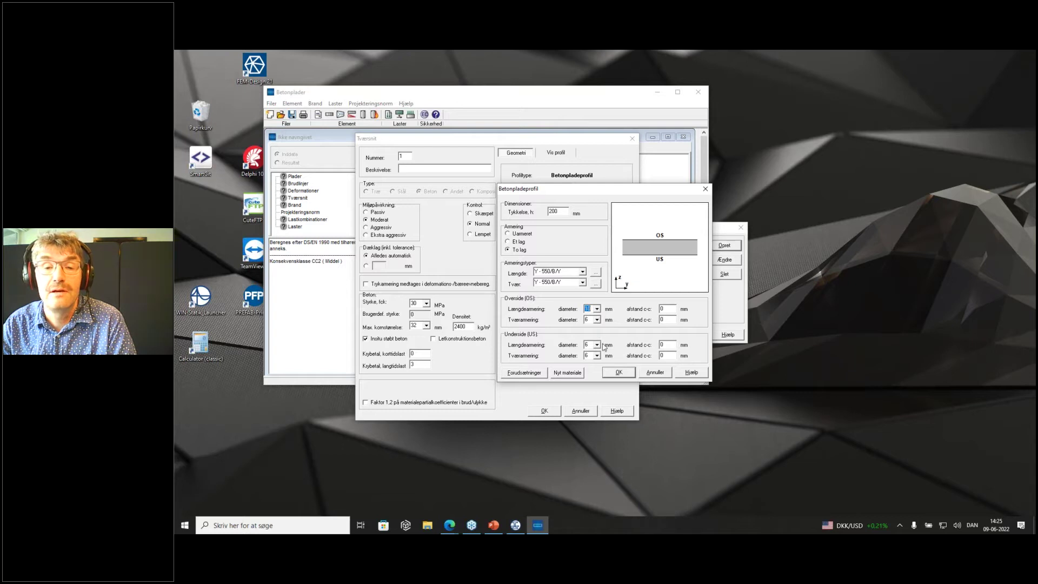
pyautogui.click(597, 319)
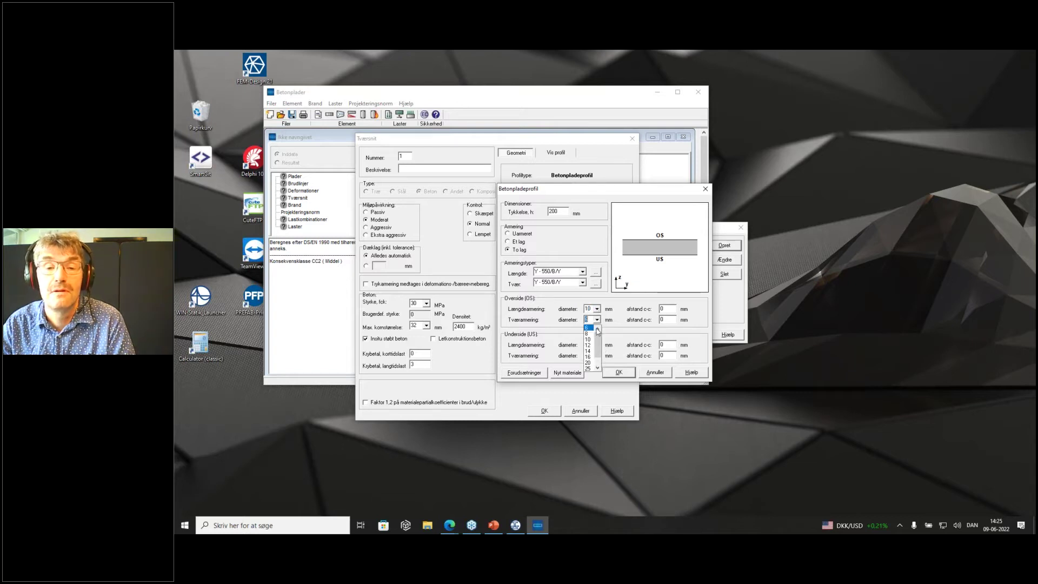
pyautogui.click(594, 339)
pyautogui.click(597, 344)
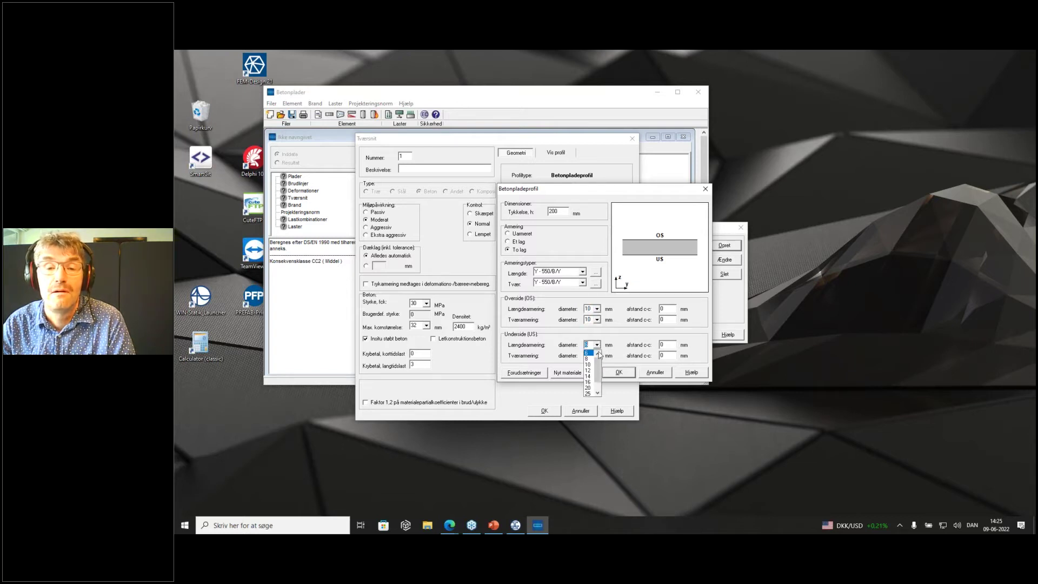
pyautogui.click(590, 371)
pyautogui.click(596, 355)
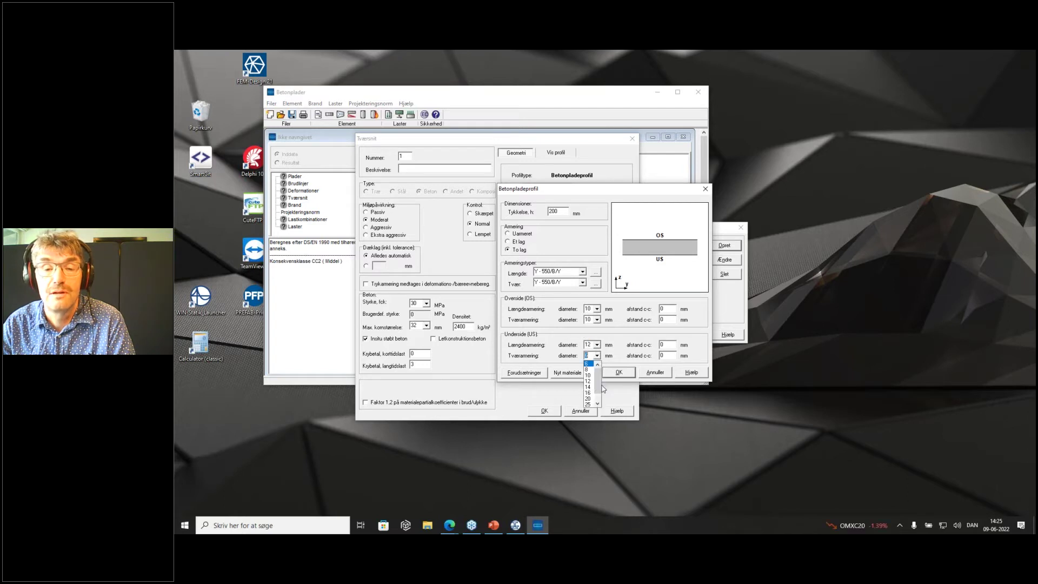
pyautogui.click(588, 381)
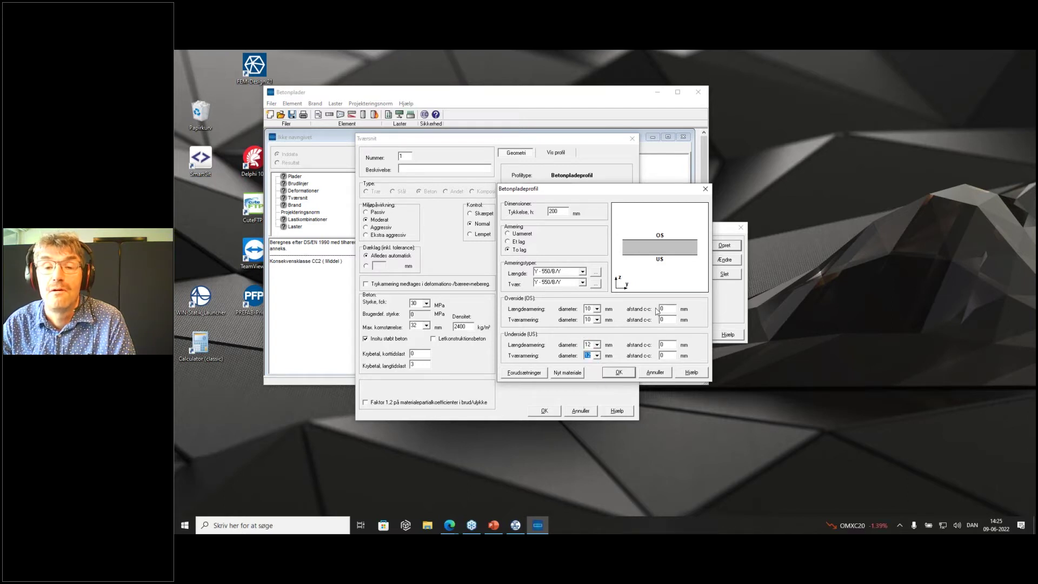
# - Set the bar spacing on both slab faces to 100 mm for longitudinal and 150 mm for transverse reinforcement
pyautogui.doubleClick(662, 308)
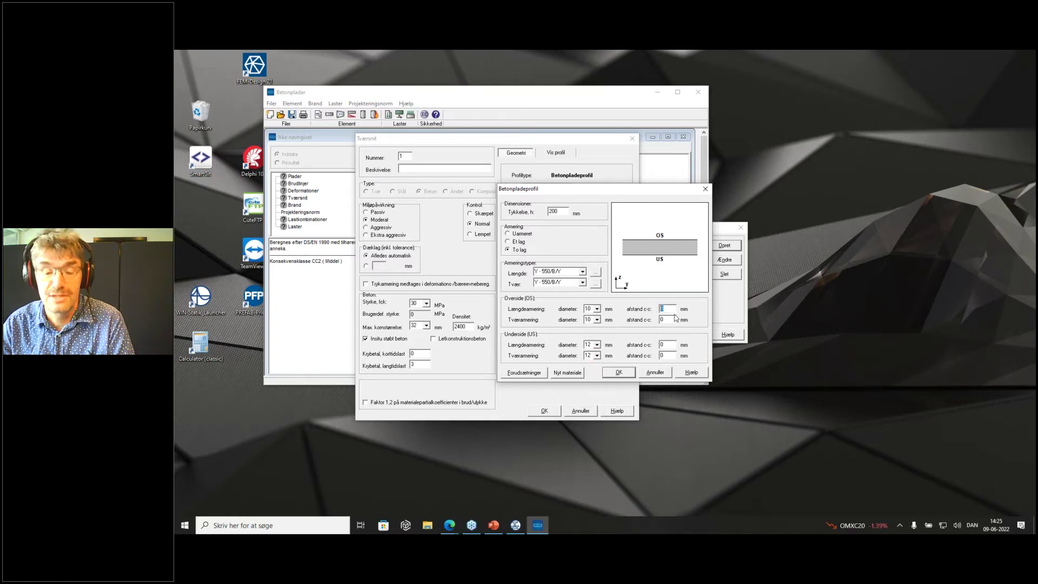
pyautogui.write('100')
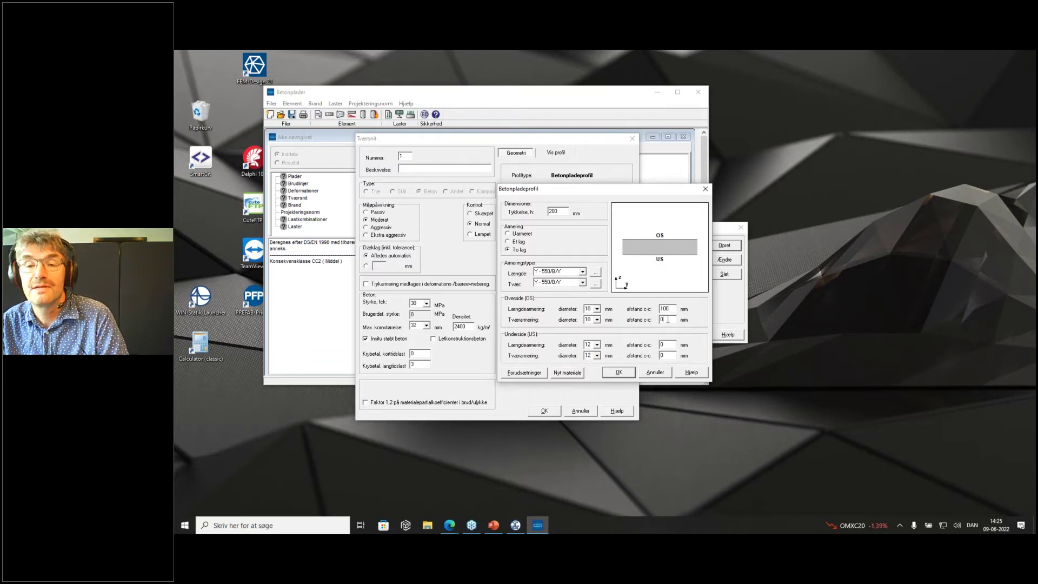
pyautogui.write('150')
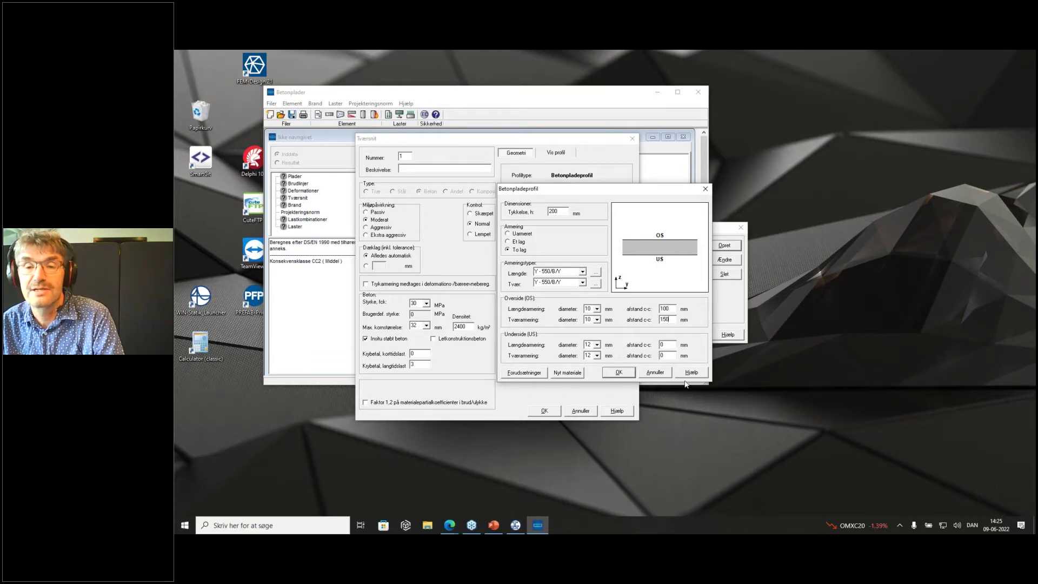
pyautogui.doubleClick(662, 344)
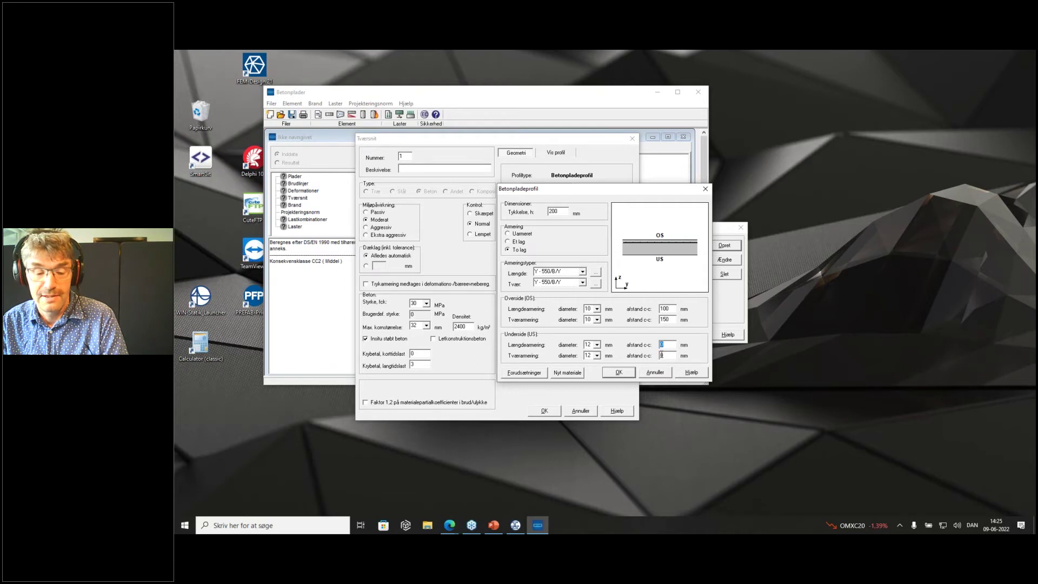
pyautogui.write('100')
pyautogui.doubleClick(660, 355)
pyautogui.write('150')
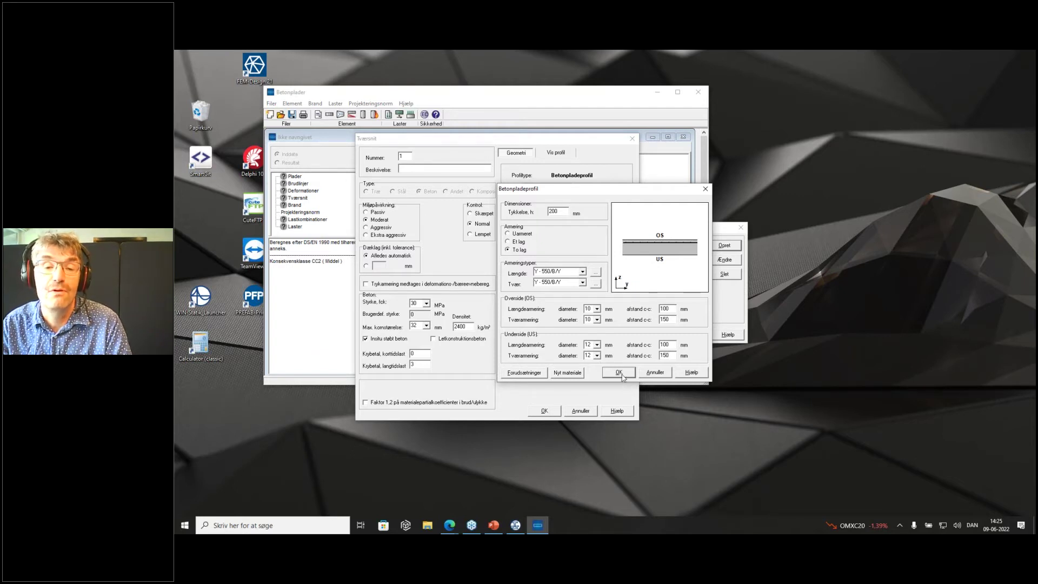
# - Create a user-defined reinforcement material with symbol c and bar diameters 10 and 14
pyautogui.click(567, 372)
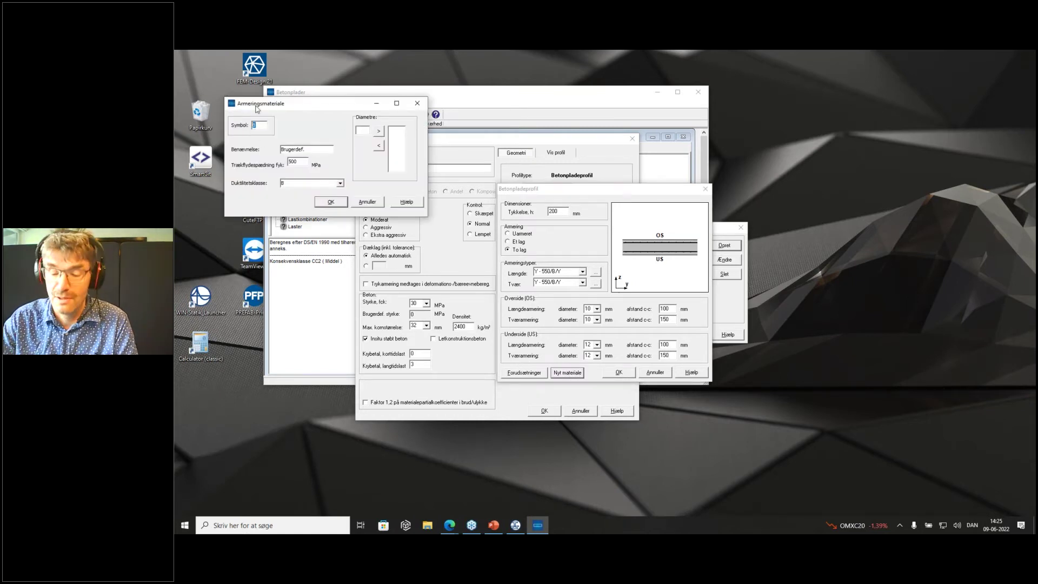
pyautogui.write('c')
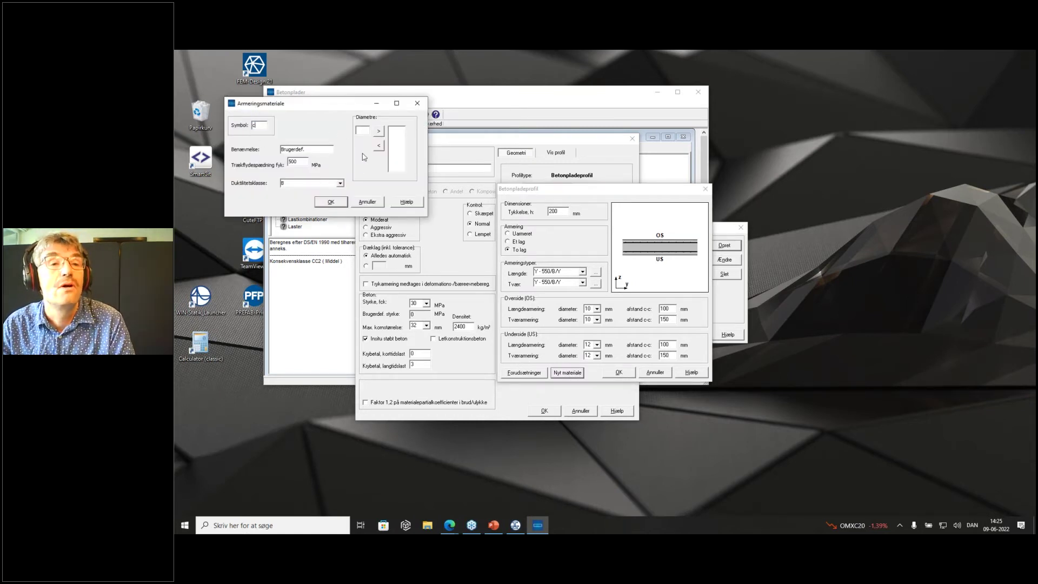
pyautogui.click(364, 130)
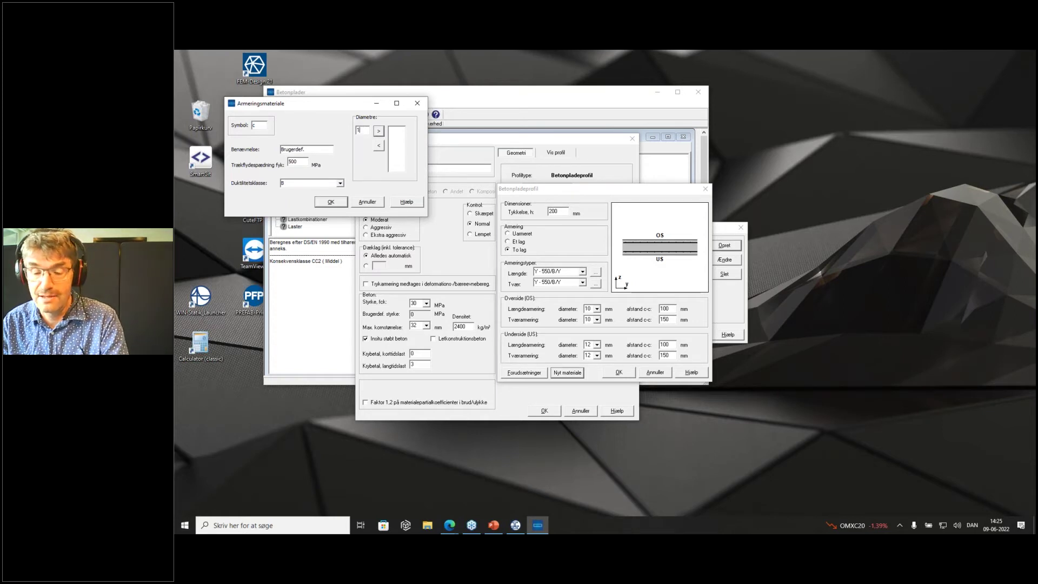
pyautogui.click(378, 130)
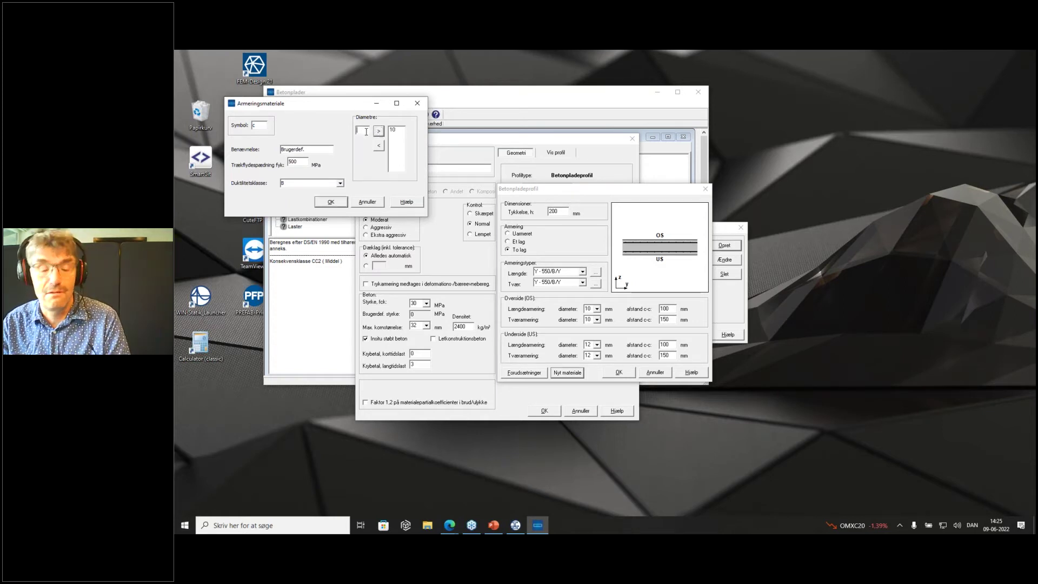
pyautogui.write('14')
pyautogui.click(378, 131)
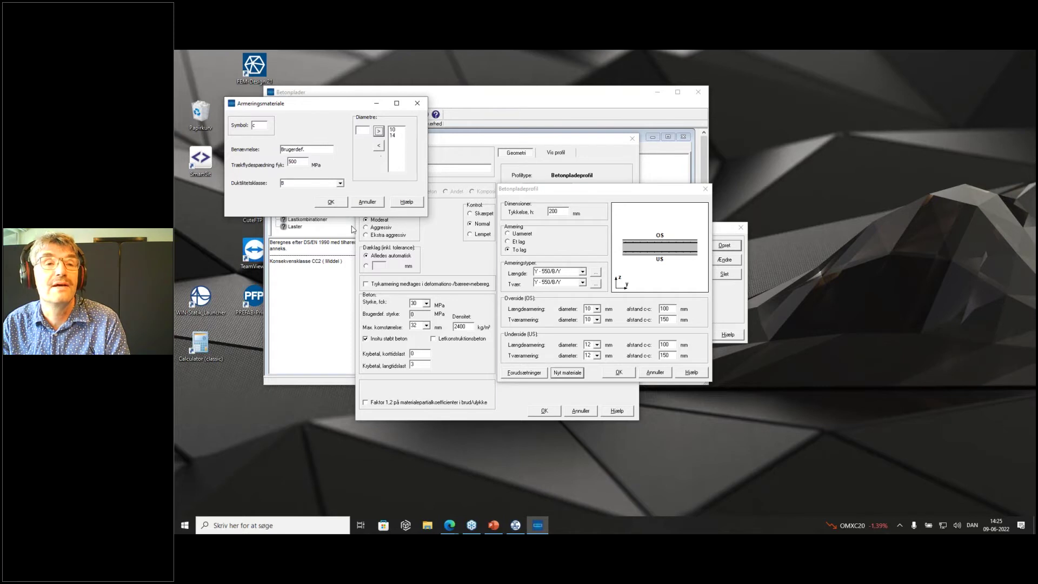
pyautogui.click(331, 203)
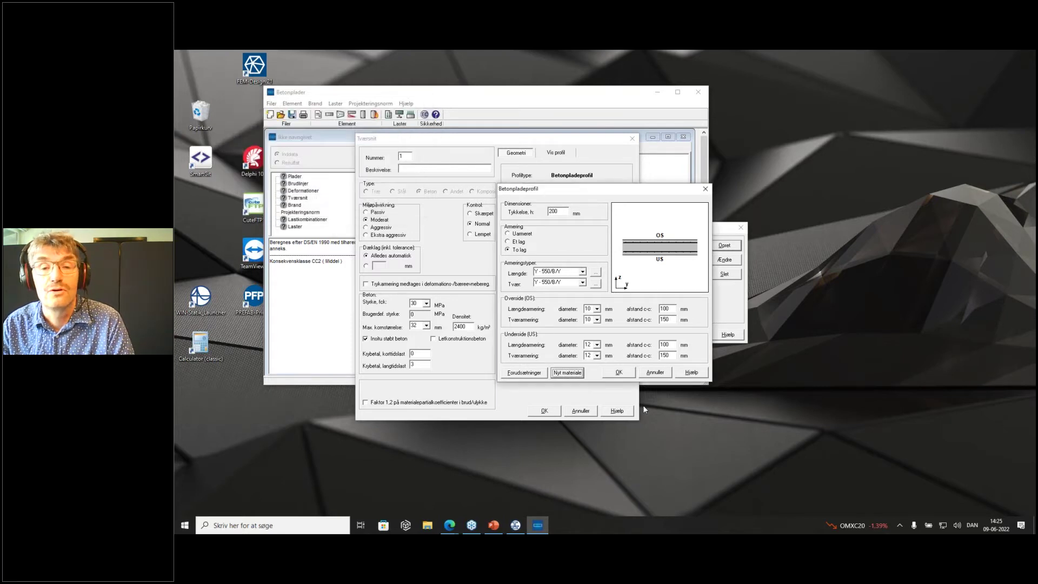
# - Try the user-defined material c as the longitudinal reinforcement type and switch back to Y - 550/B/Y
pyautogui.click(581, 272)
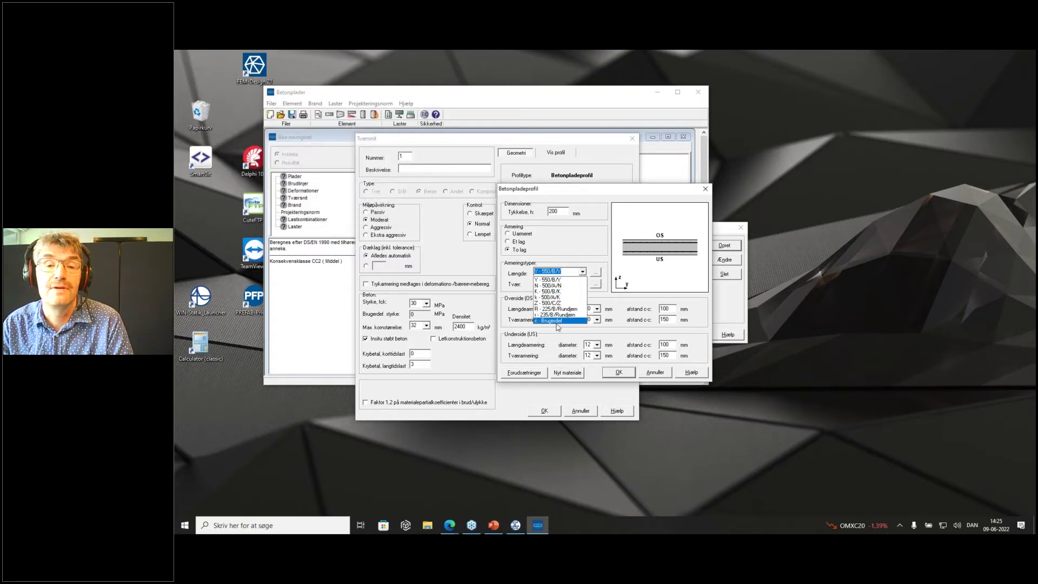
pyautogui.click(554, 320)
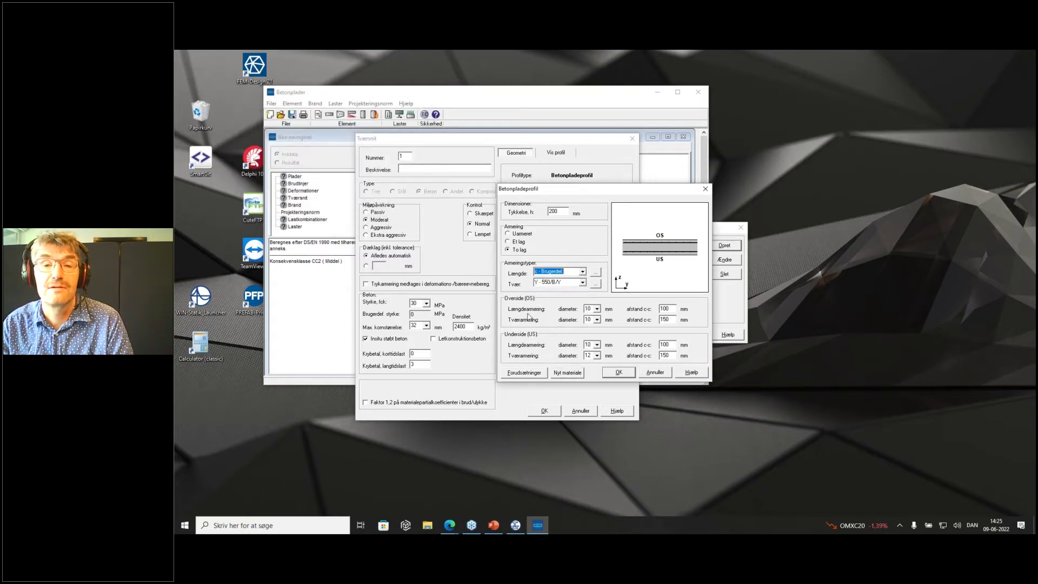
pyautogui.click(582, 271)
pyautogui.press('Down')
pyautogui.press('Return')
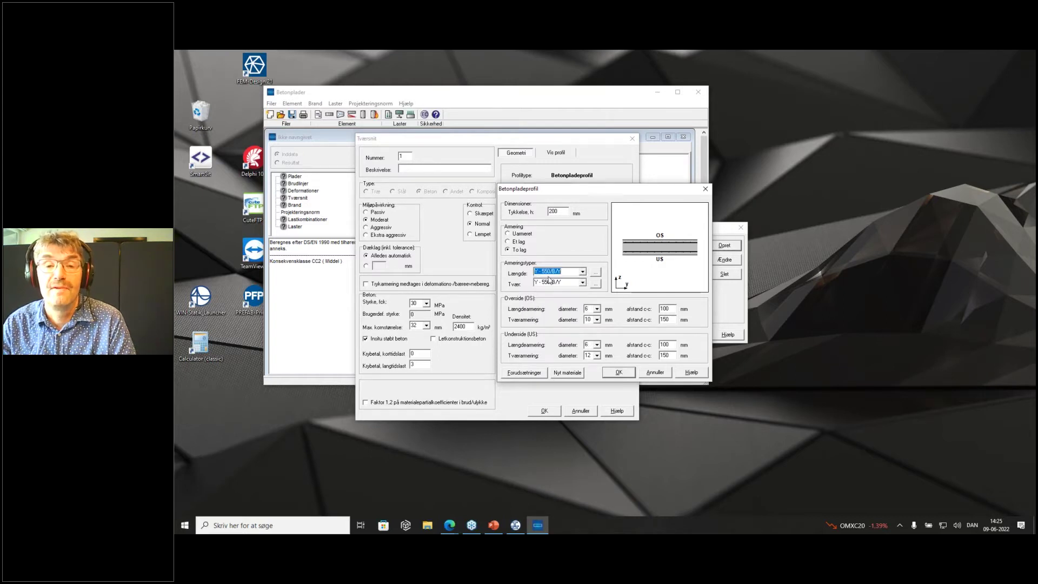
# - Set the longitudinal bar diameters to 10 mm in the upper side and 12 mm in the underside, and choose this cross-section for the slab
pyautogui.click(597, 309)
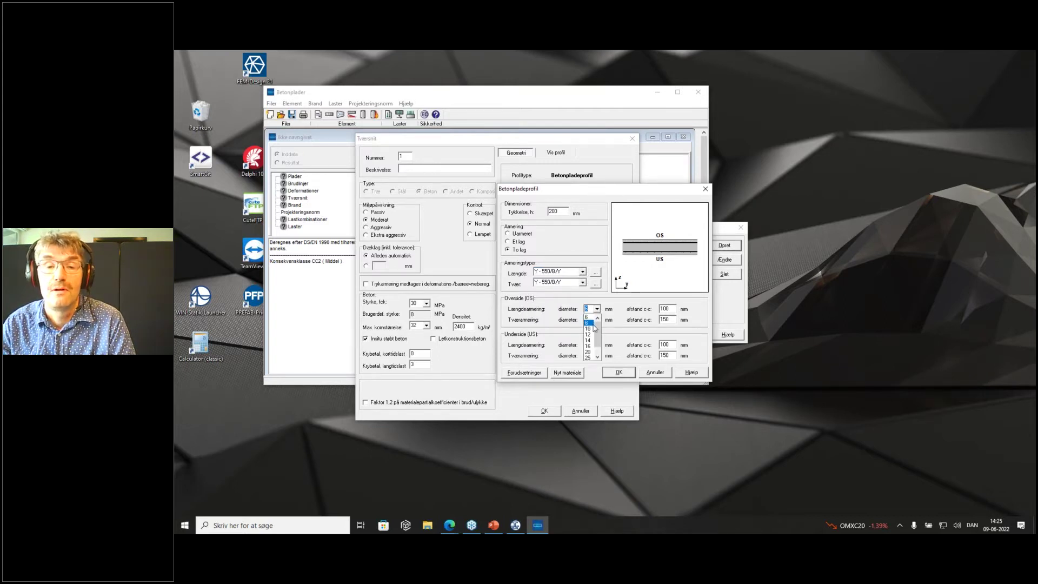
pyautogui.click(588, 328)
pyautogui.click(596, 345)
pyautogui.click(589, 370)
pyautogui.click(610, 374)
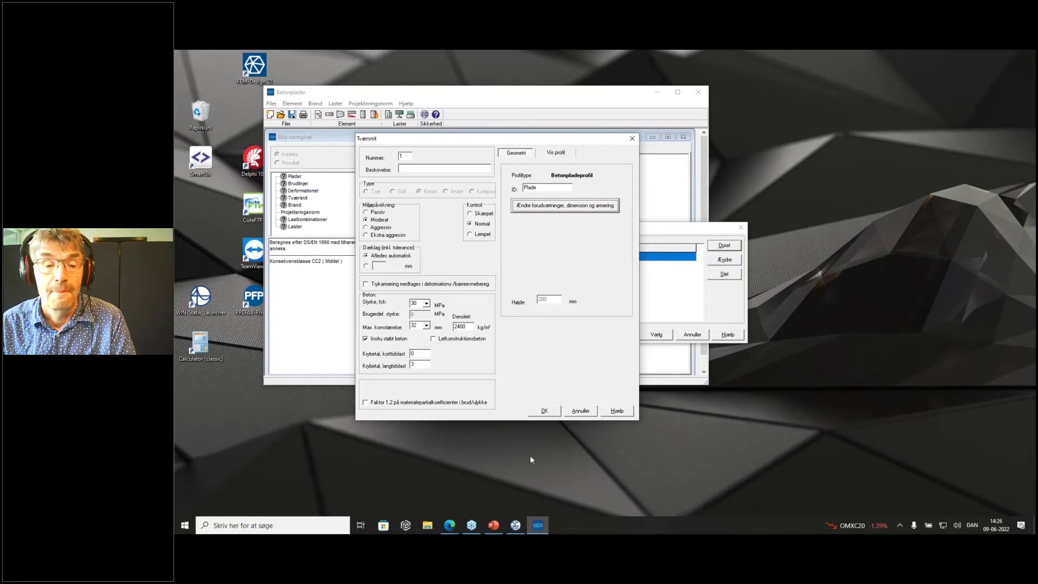
pyautogui.click(544, 411)
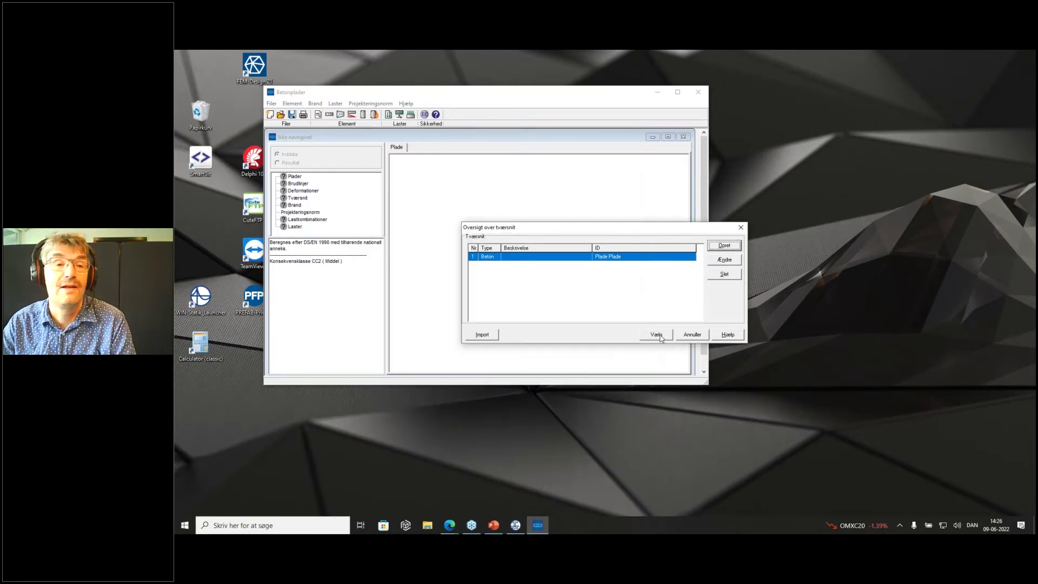
pyautogui.click(656, 335)
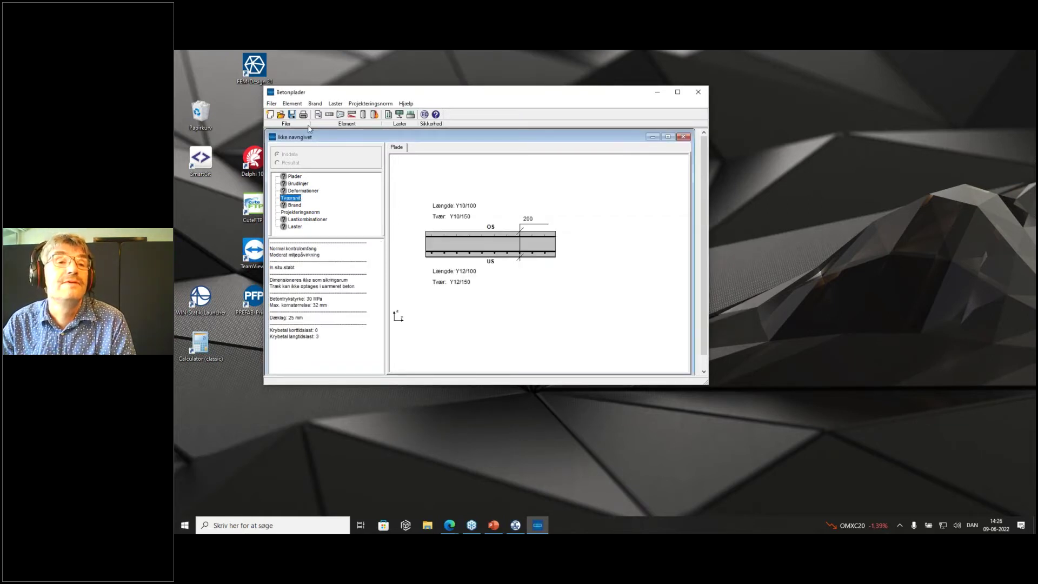
# - Open the slab geometry editor and set the coordinate system's upper right corner to X 10000 mm and Y 10000 mm
pyautogui.click(329, 115)
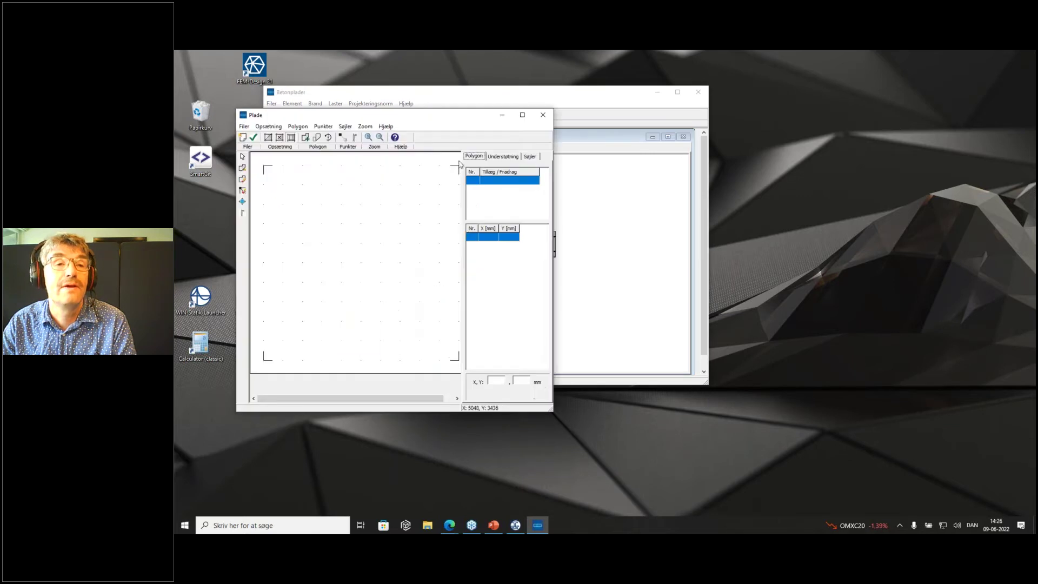
pyautogui.moveTo(471, 123); pyautogui.dragTo(518, 139)
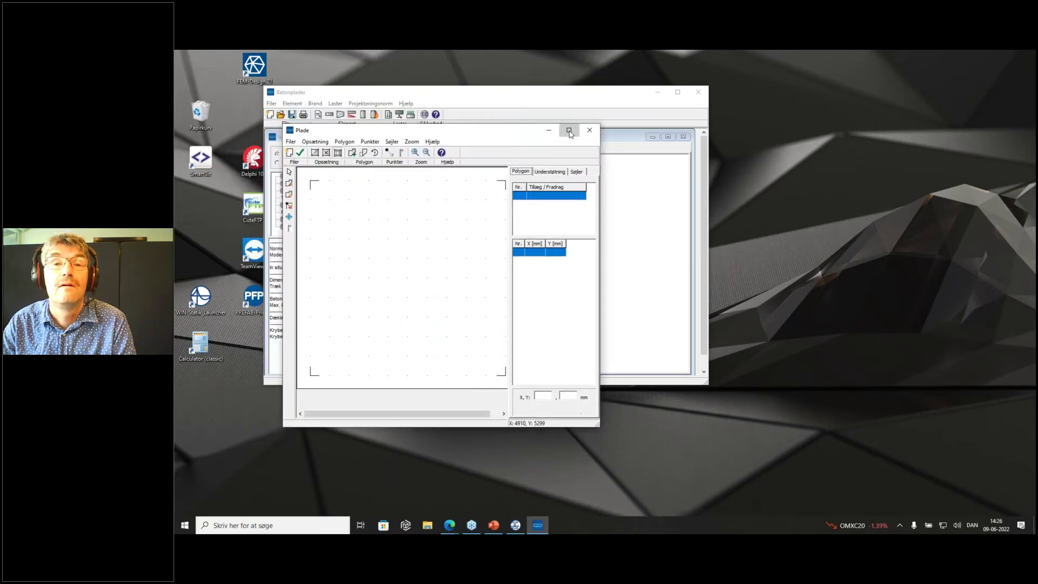
pyautogui.click(569, 133)
pyautogui.click(306, 76)
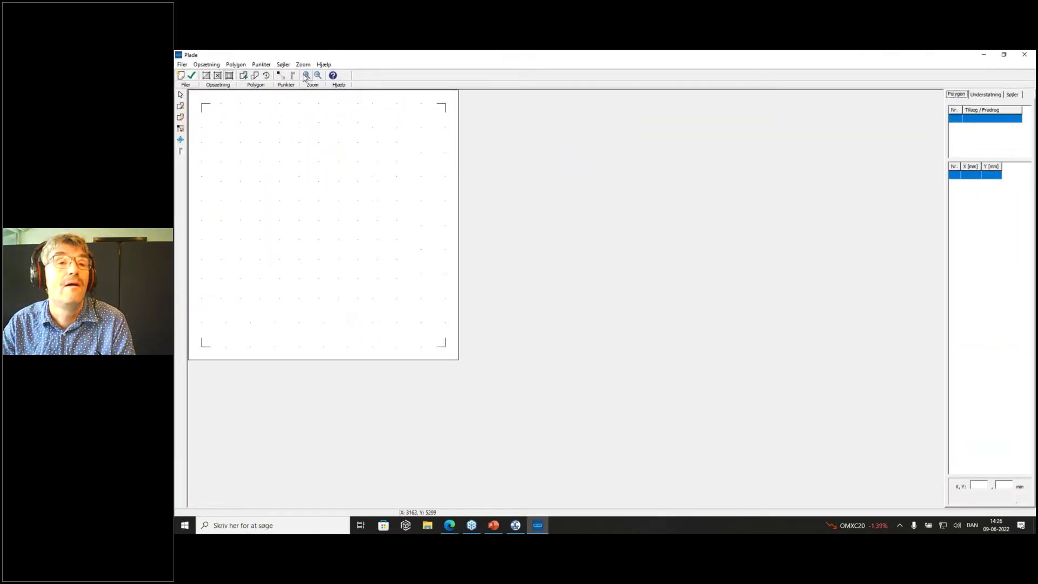
pyautogui.click(306, 76)
pyautogui.click(206, 65)
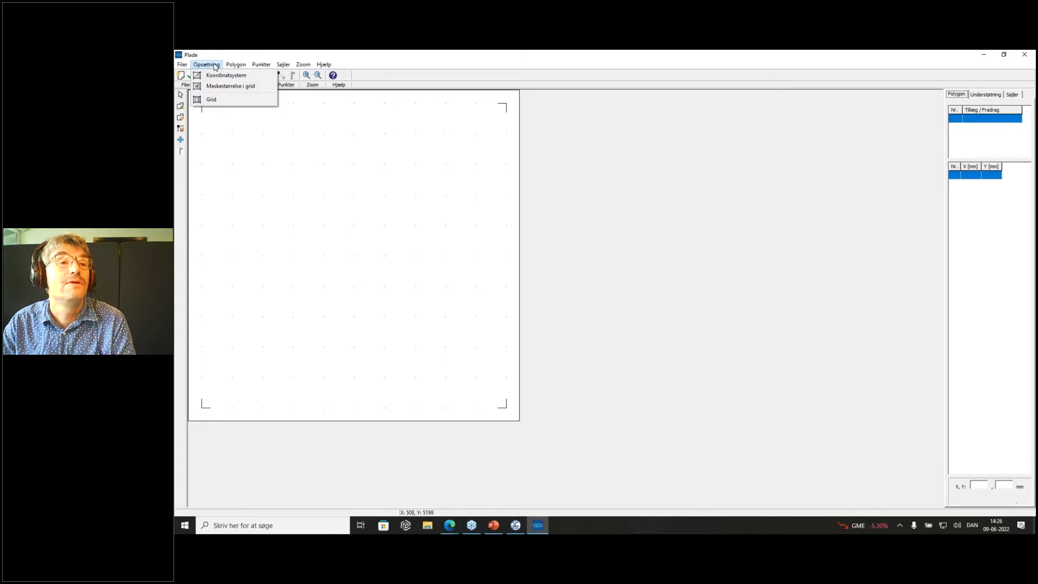
pyautogui.click(229, 74)
pyautogui.doubleClick(590, 303)
pyautogui.write('10000')
pyautogui.moveTo(589, 314); pyautogui.dragTo(571, 314)
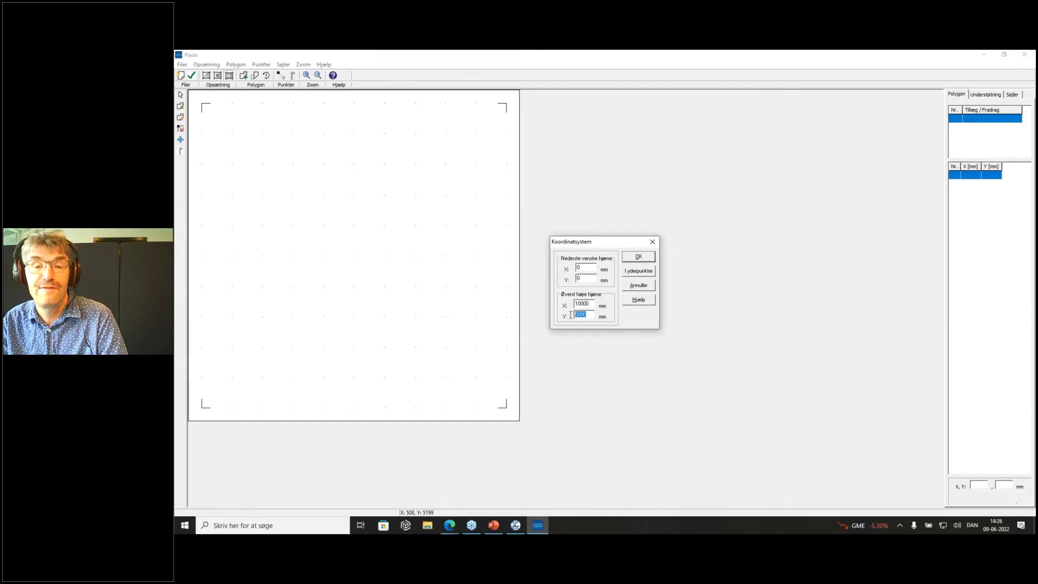
pyautogui.write('10000')
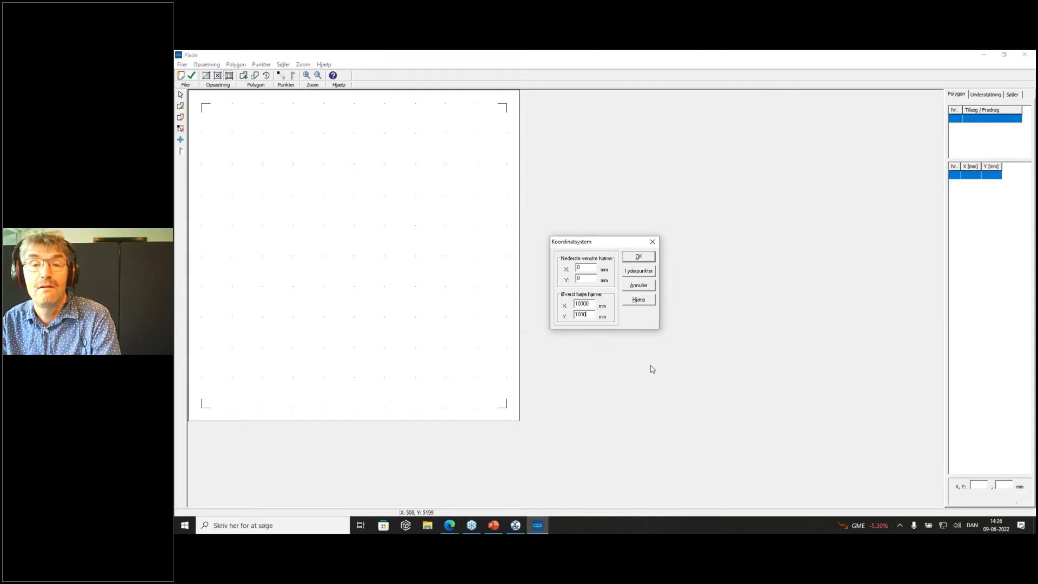
pyautogui.click(638, 256)
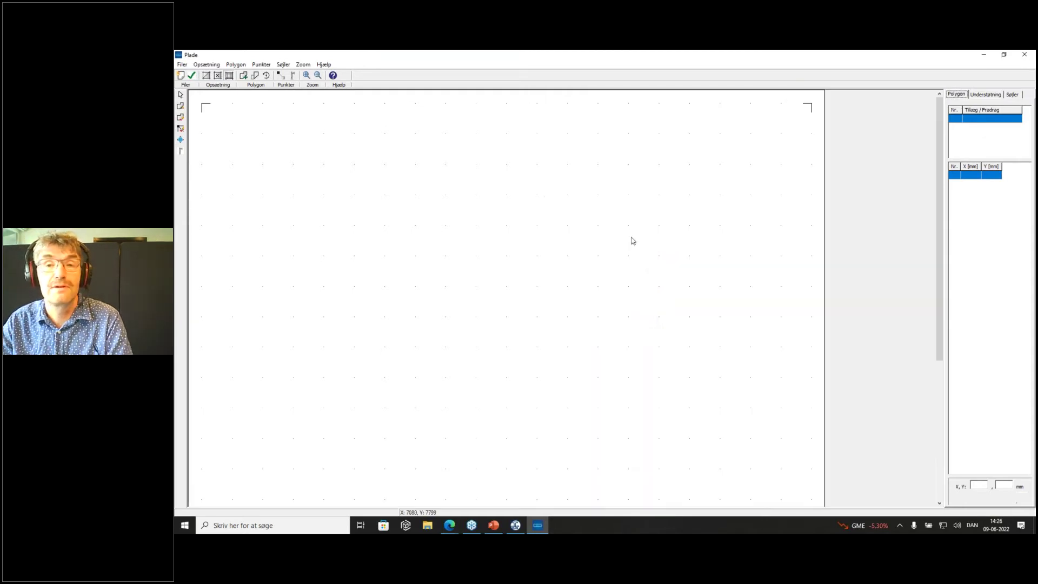
# - Draw the slab as a closed additive polygon with corners at (1000, 500), (2000, 8000), (9000, 8000) and (9000, 500) mm
pyautogui.click(317, 75)
pyautogui.click(317, 75)
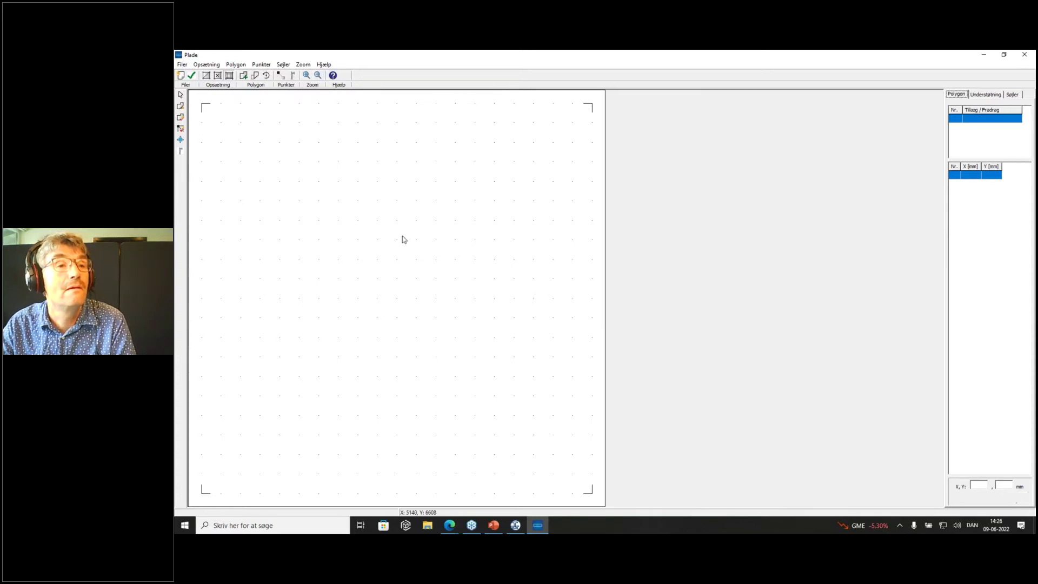
pyautogui.click(181, 106)
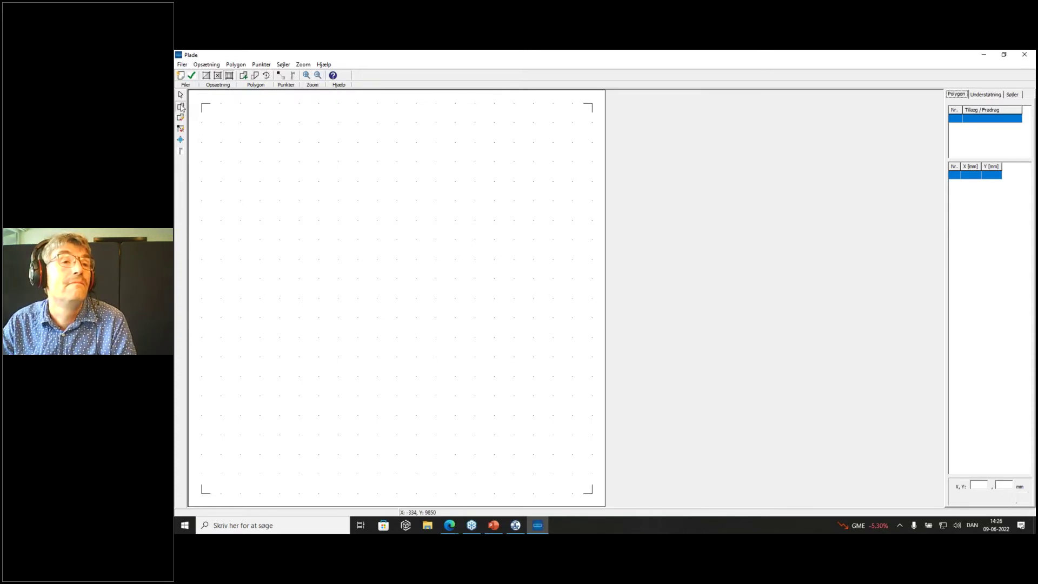
pyautogui.click(241, 473)
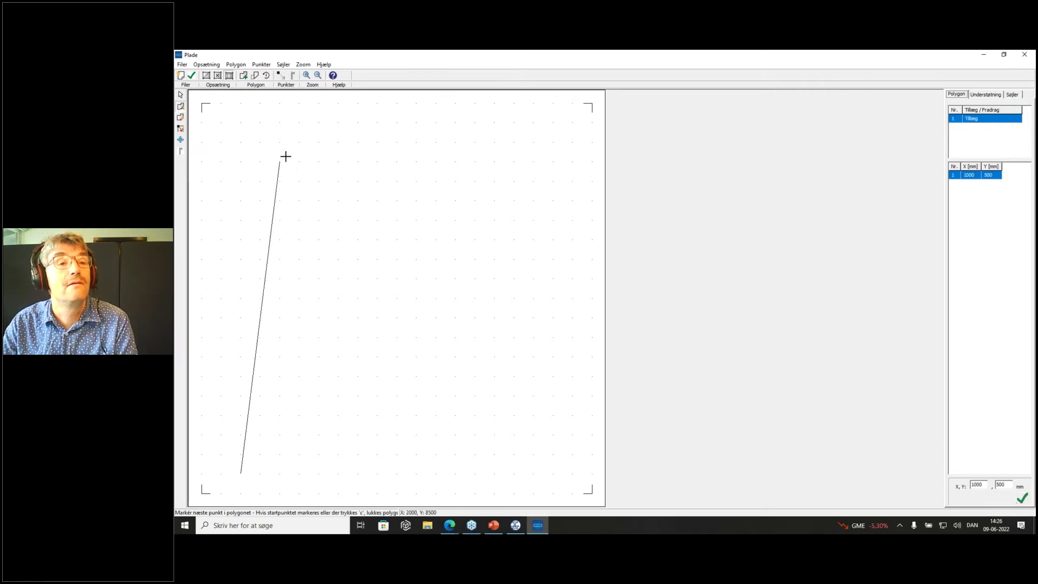
pyautogui.click(281, 184)
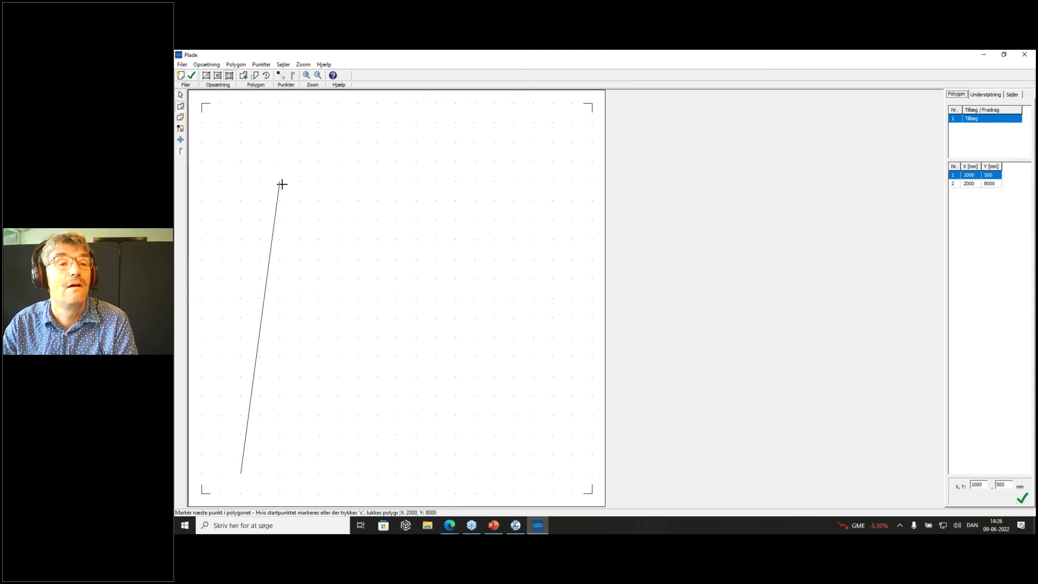
pyautogui.click(554, 179)
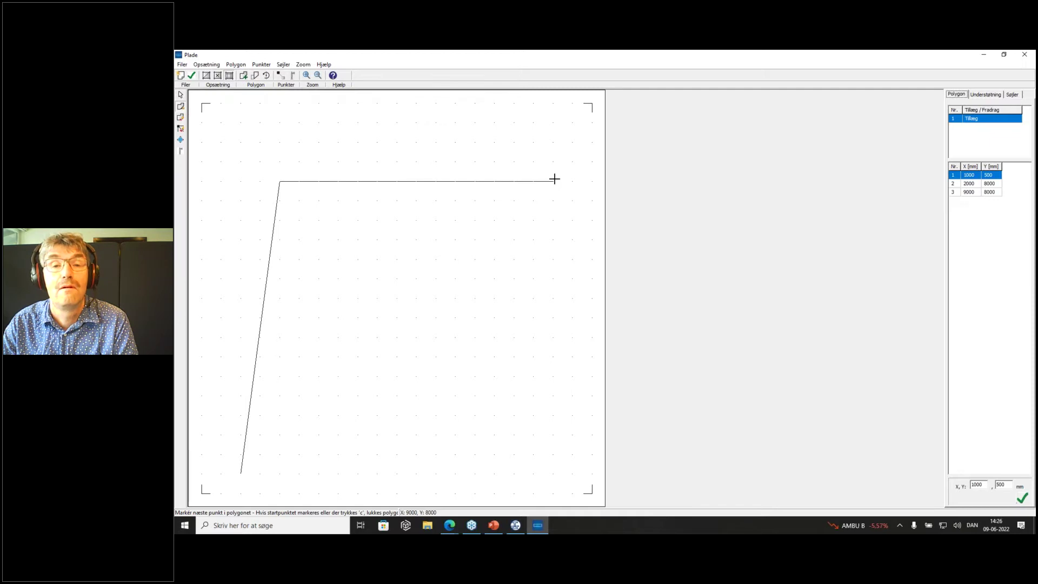
pyautogui.click(553, 474)
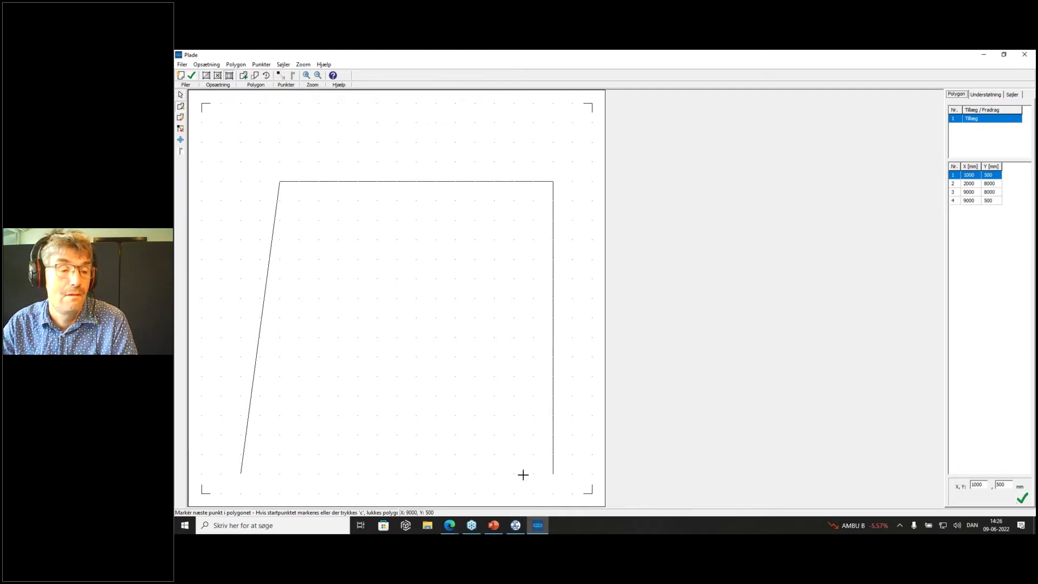
pyautogui.click(240, 478)
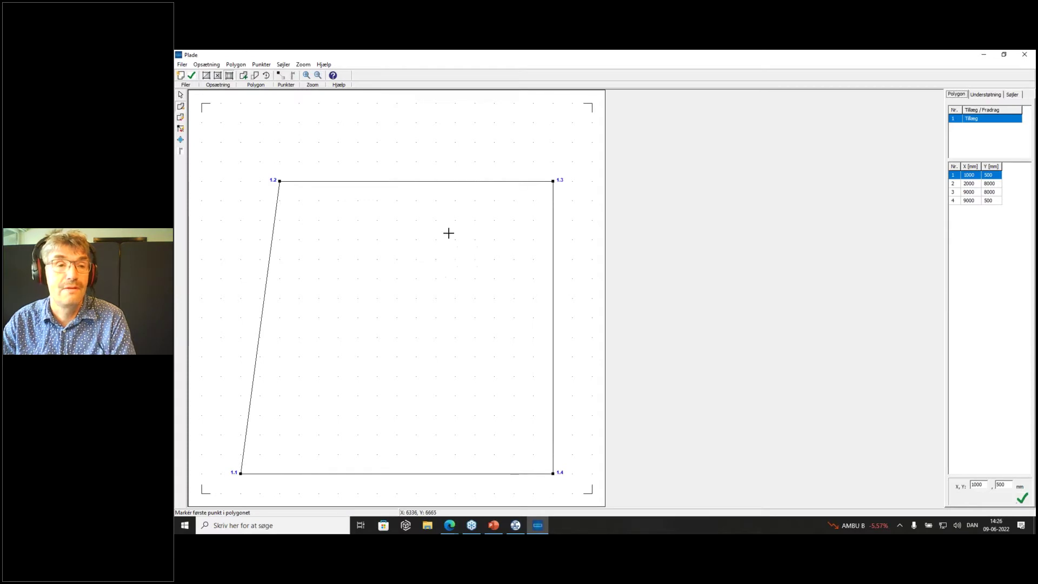
# - Make the slanted slab edge from node 1 to 2 simply supported and the edge from node 2 to 3 restrained with degree 0,5
pyautogui.click(180, 95)
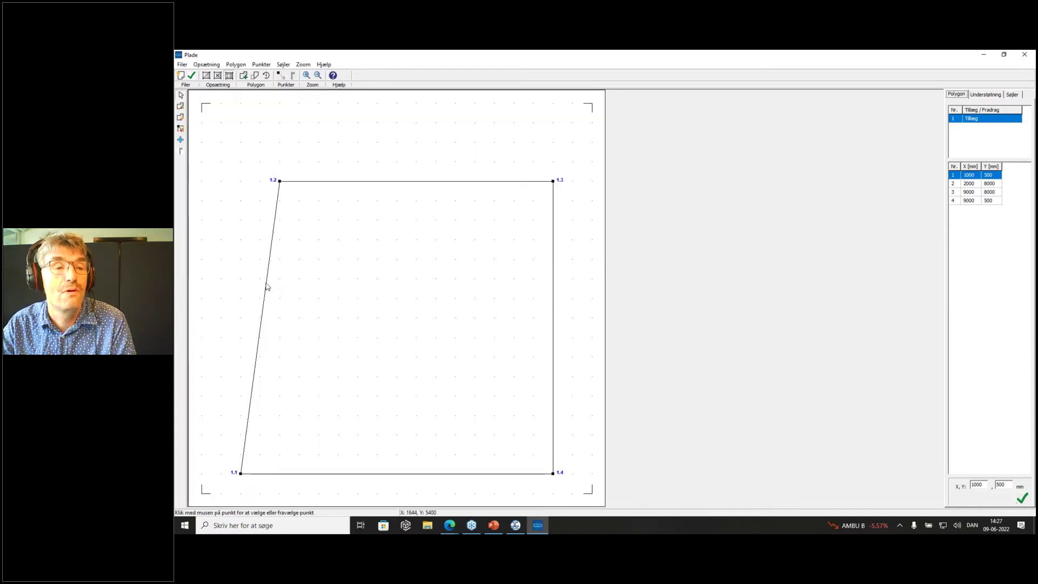
pyautogui.click(266, 287)
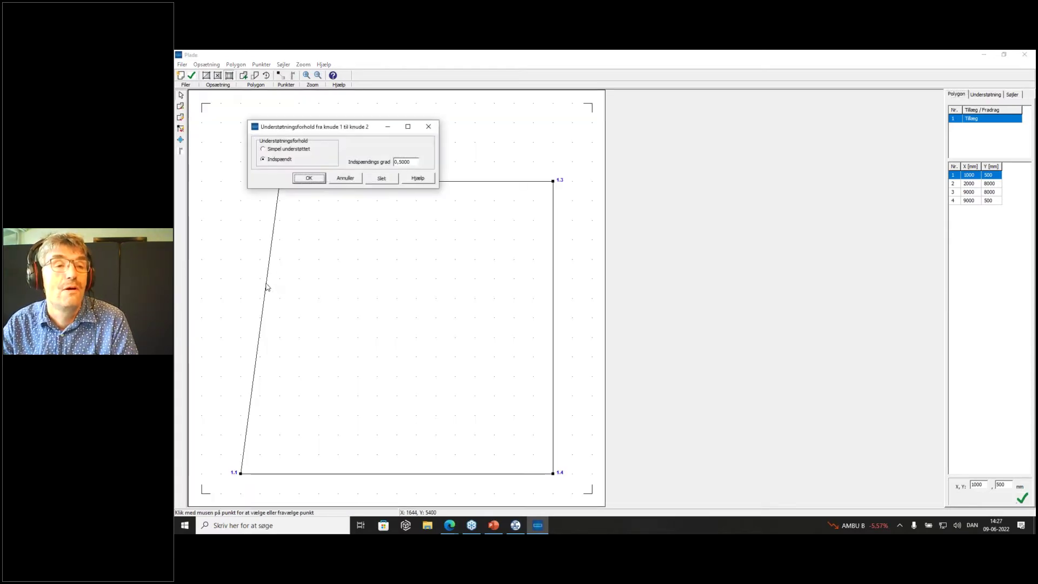
pyautogui.click(285, 151)
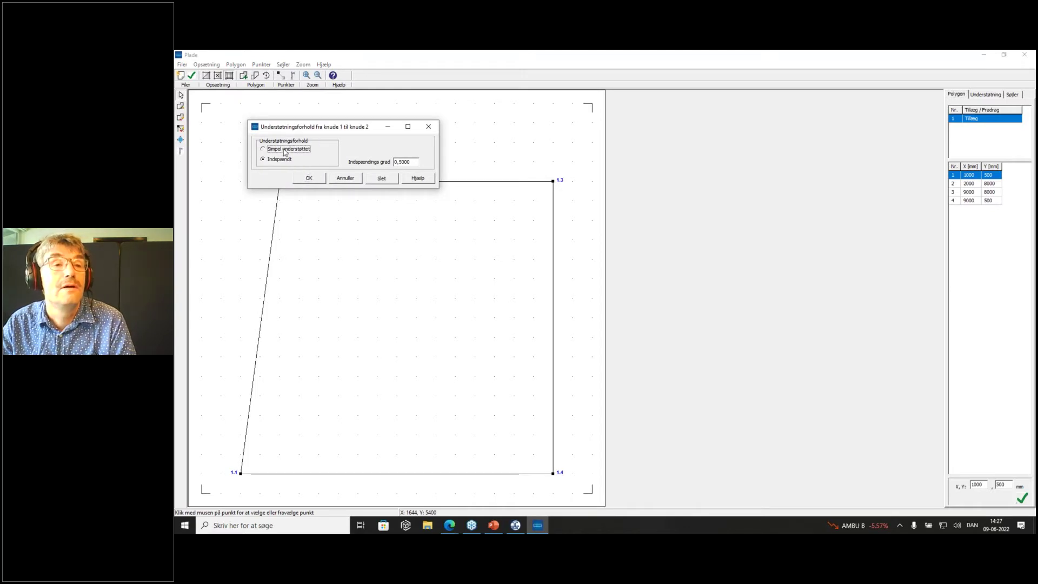
pyautogui.click(310, 179)
pyautogui.click(404, 182)
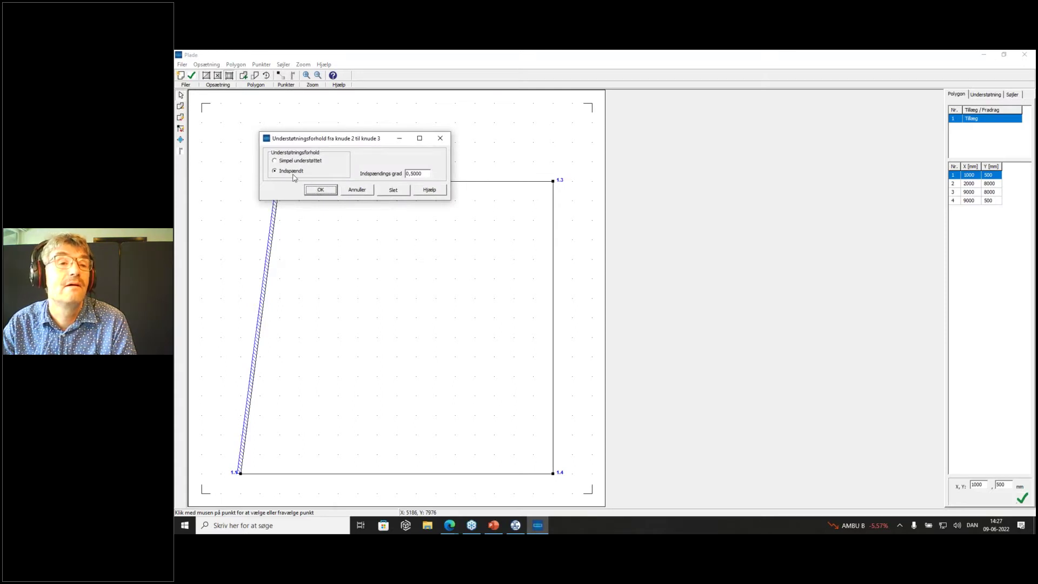
pyautogui.click(324, 190)
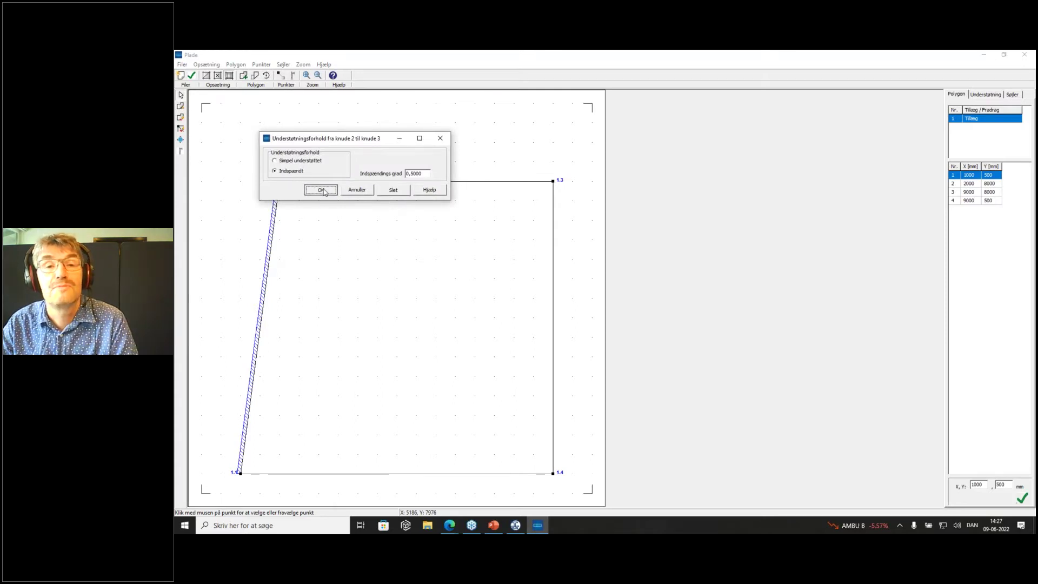
# - Restrain the edge from node 3 to 4 with degree 0,6 and node 4 to 1 with degree 0,5, and accept the slab geometry
pyautogui.click(553, 250)
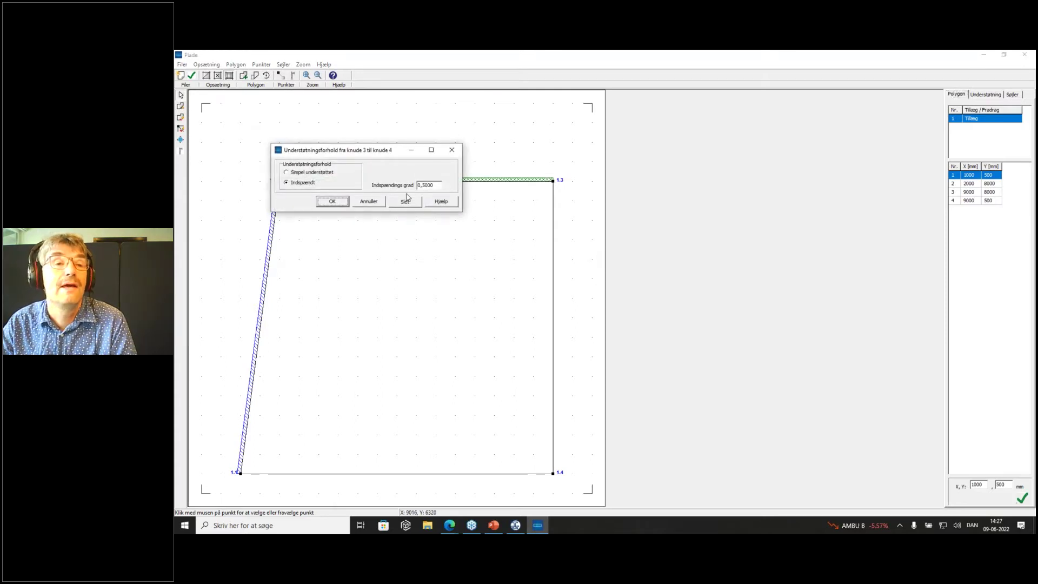
pyautogui.moveTo(422, 186); pyautogui.dragTo(440, 188)
pyautogui.write('6')
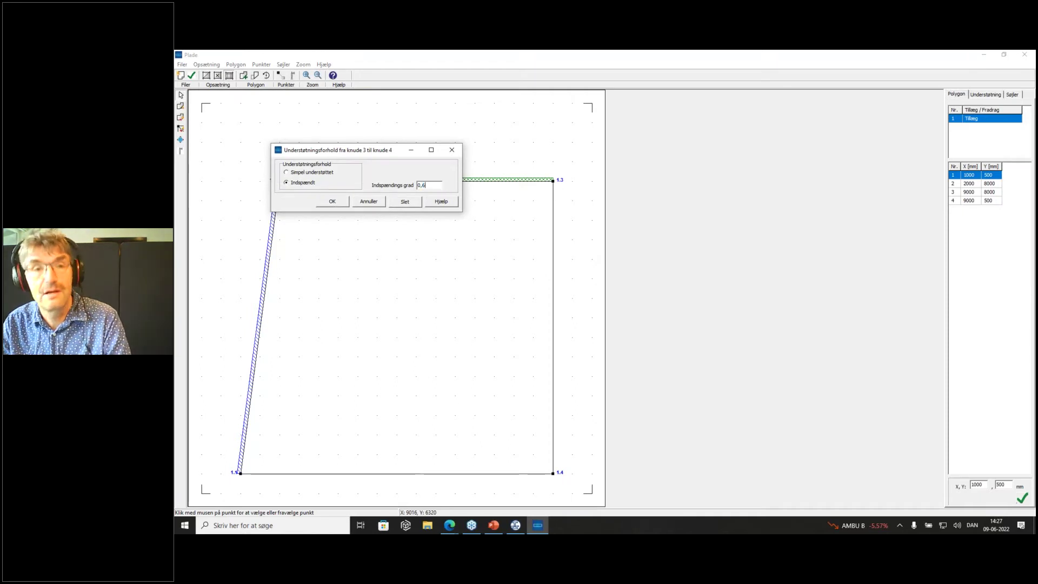
pyautogui.click(342, 200)
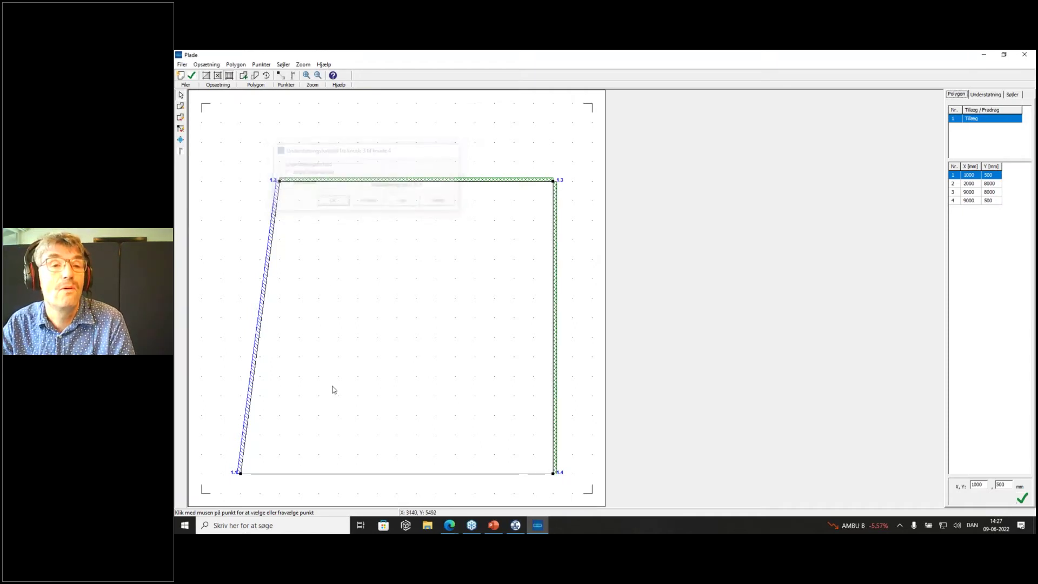
pyautogui.click(408, 474)
pyautogui.click(340, 214)
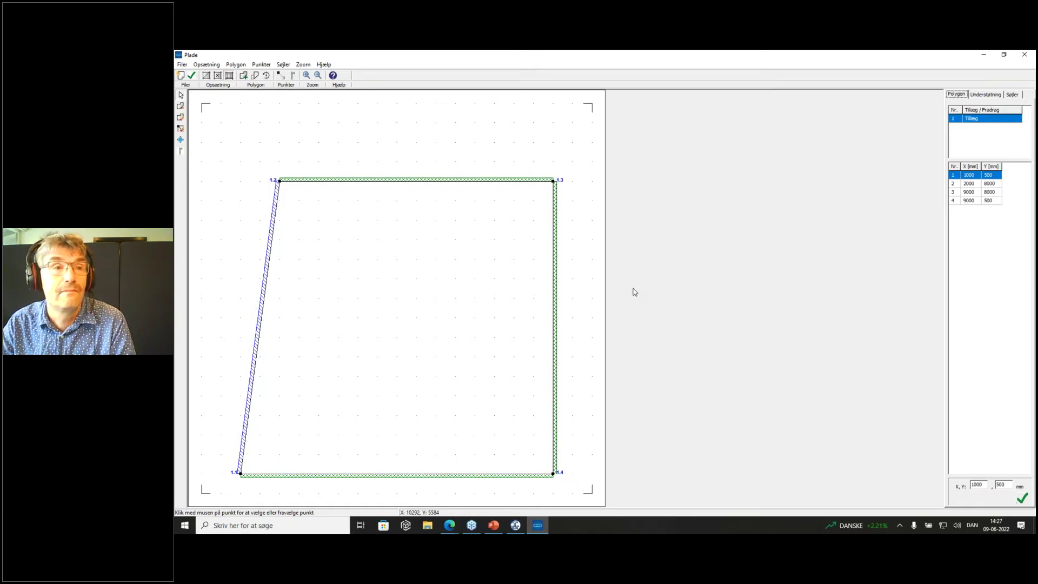
pyautogui.click(192, 77)
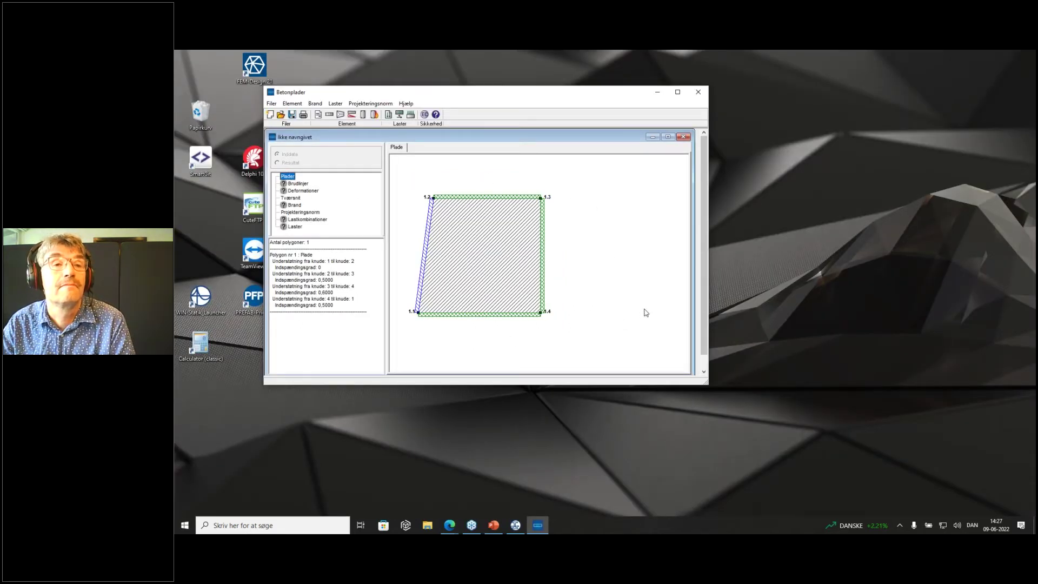
# - Create an envelope-shaped (kuvert formet) yield line pattern for the slab supported on four sides
pyautogui.click(340, 115)
pyautogui.moveTo(402, 67); pyautogui.dragTo(518, 151)
pyautogui.click(606, 169)
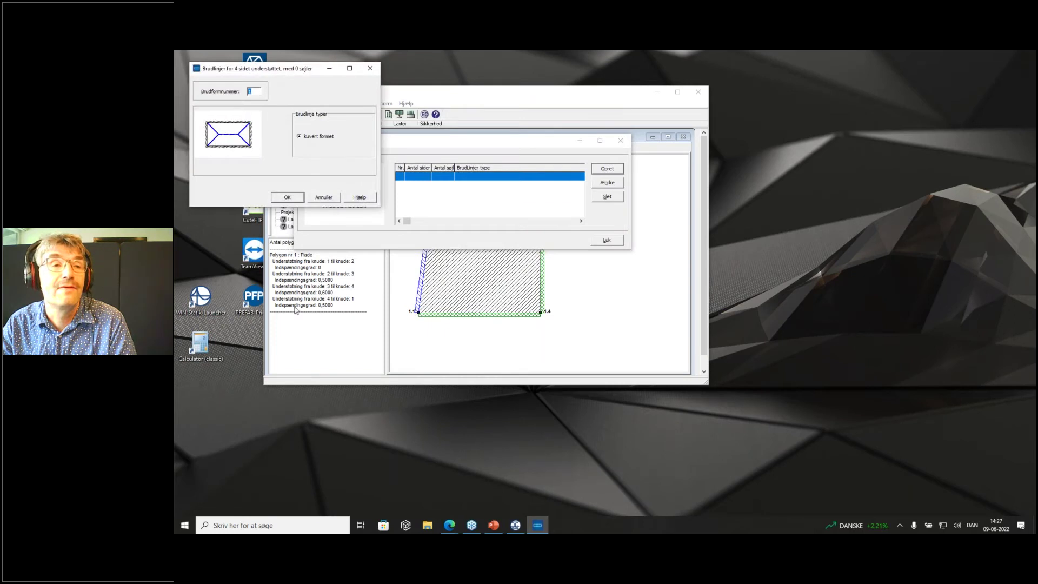
pyautogui.click(283, 199)
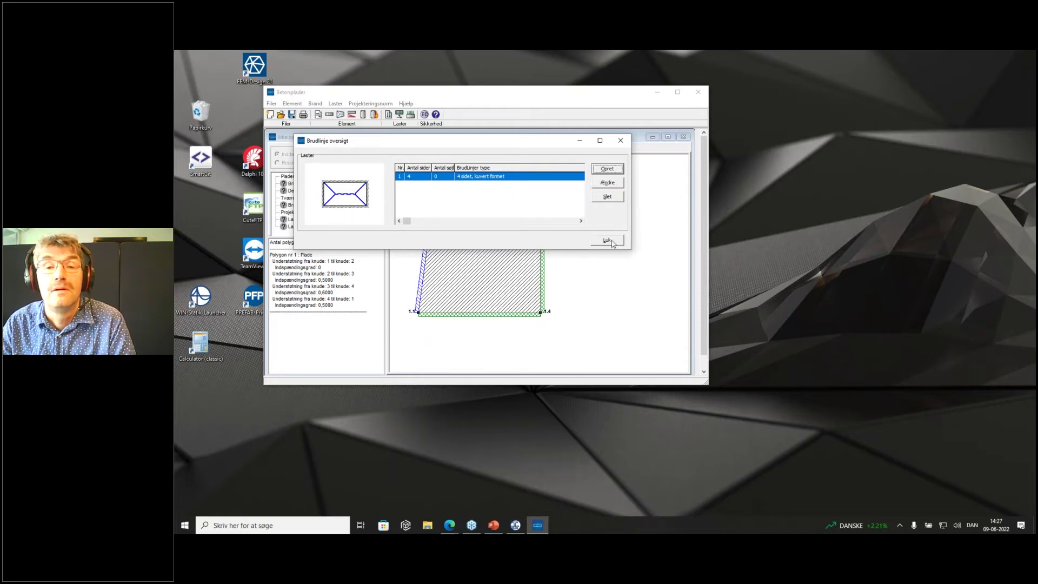
pyautogui.click(606, 240)
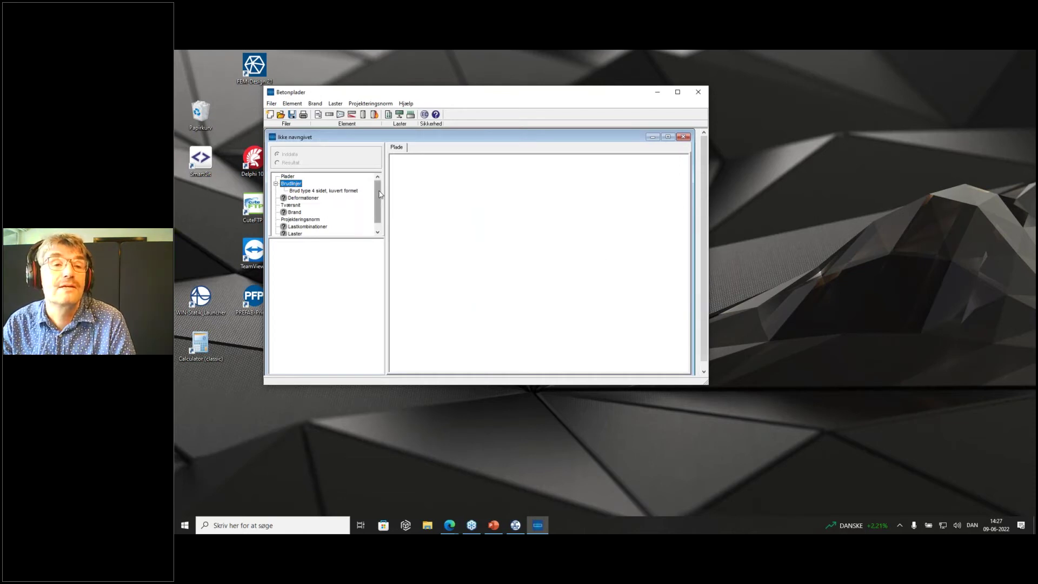
# - Create a permanent load group with designation and description g that includes the self-weight
pyautogui.moveTo(379, 197); pyautogui.dragTo(380, 203)
pyautogui.click(335, 103)
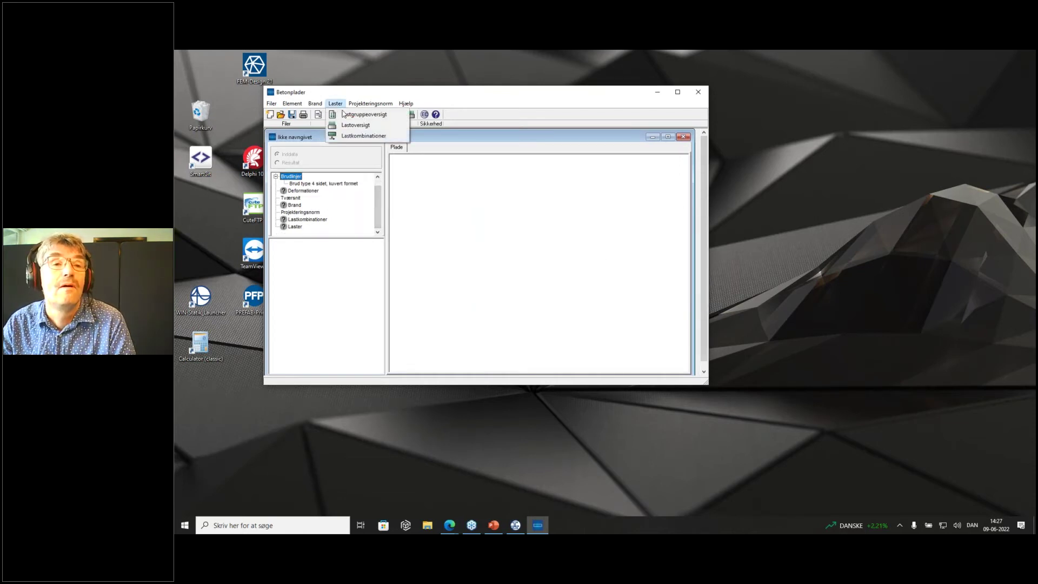
pyautogui.click(350, 115)
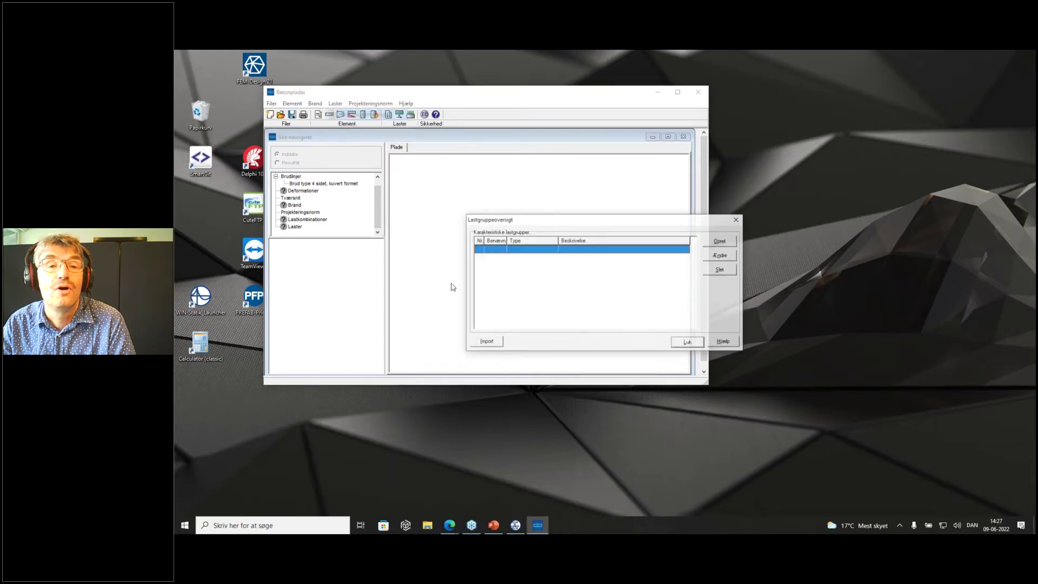
pyautogui.click(720, 241)
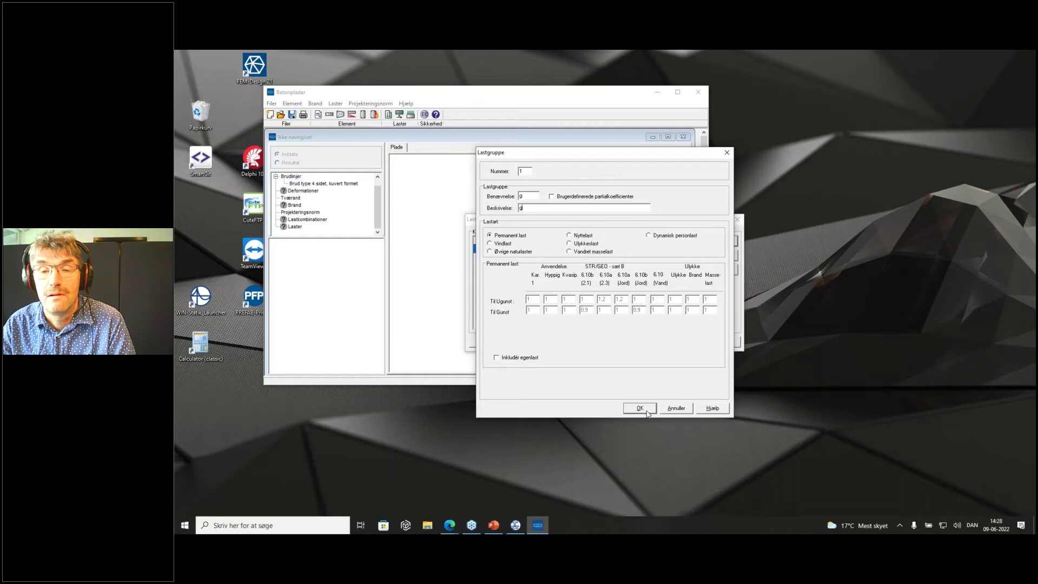
pyautogui.click(496, 358)
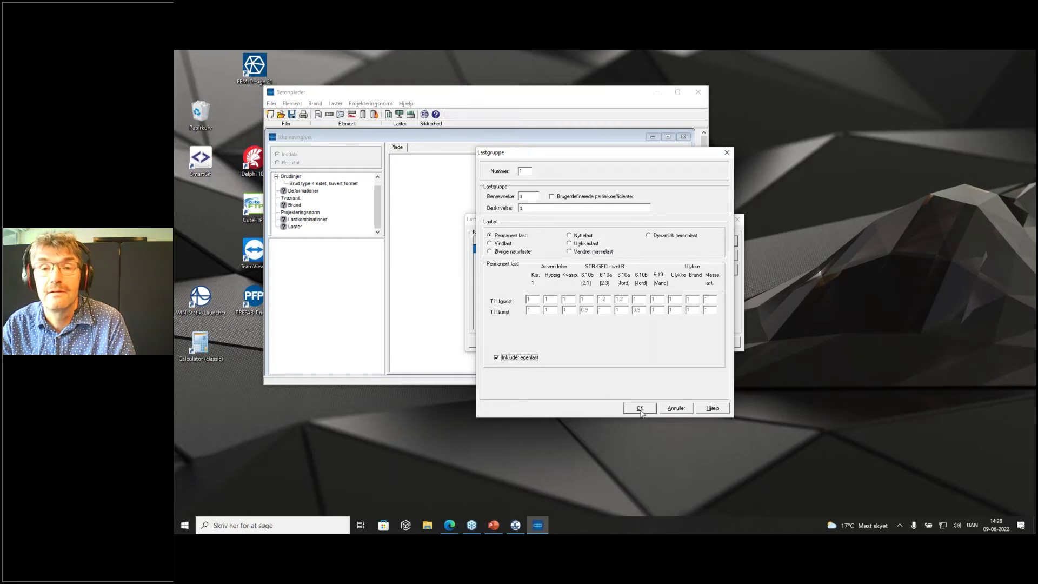
pyautogui.click(640, 409)
# - Start creating a second load group
pyautogui.click(719, 242)
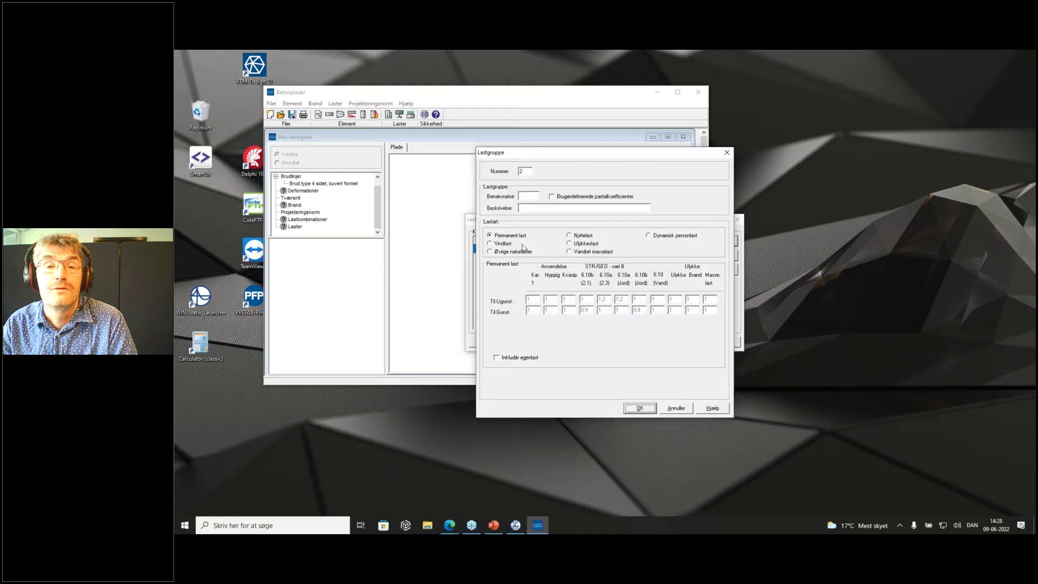